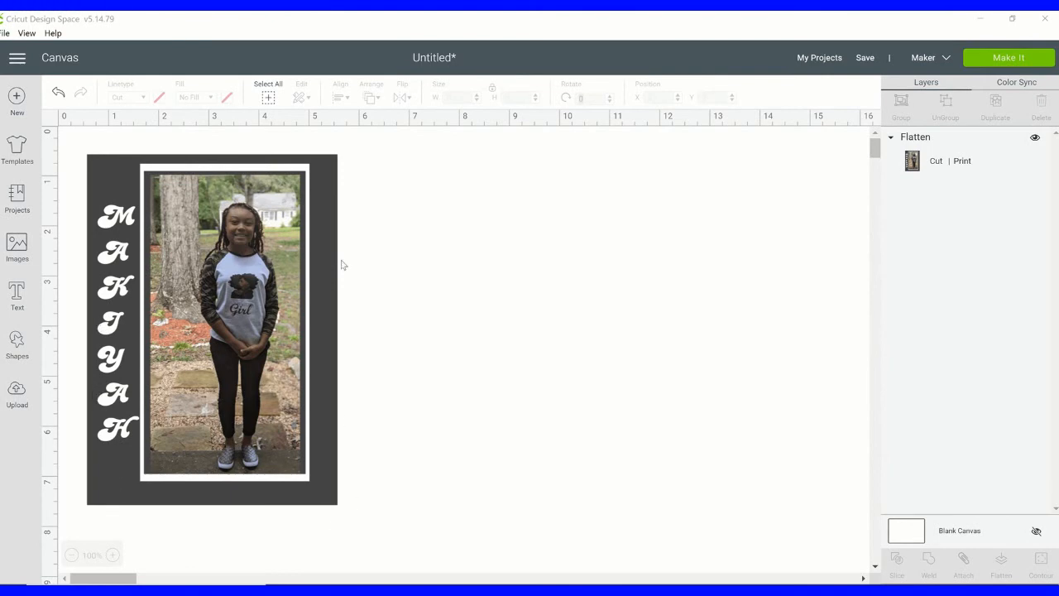
Step: Upload the girl's portrait screenshot (JPG) from the Desktop as a Complex image and proceed to background removal
{"action": "left_click", "coordinate": [18, 396]}
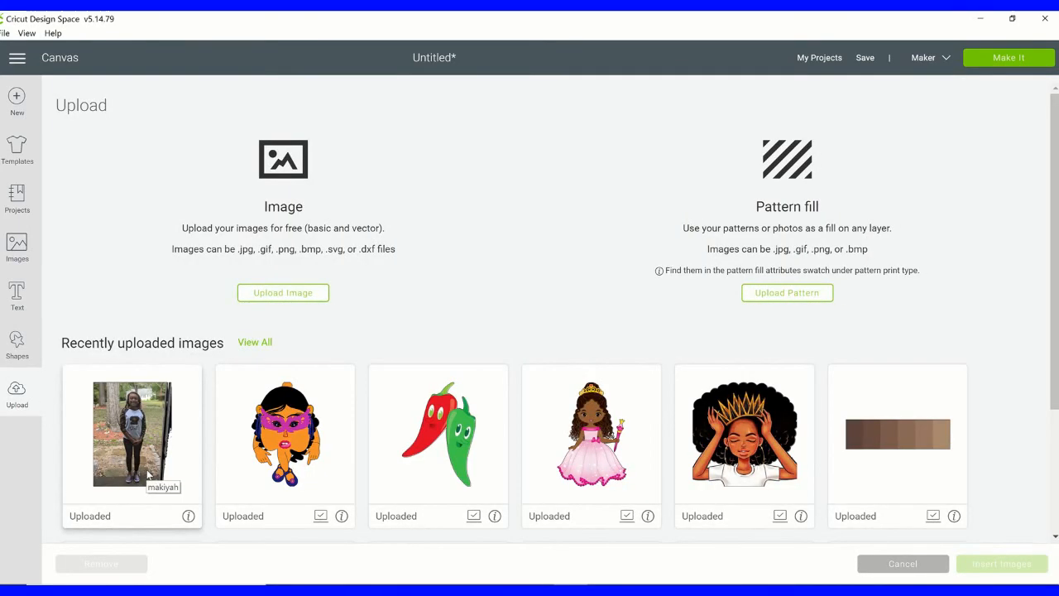
{"action": "left_click", "coordinate": [293, 295]}
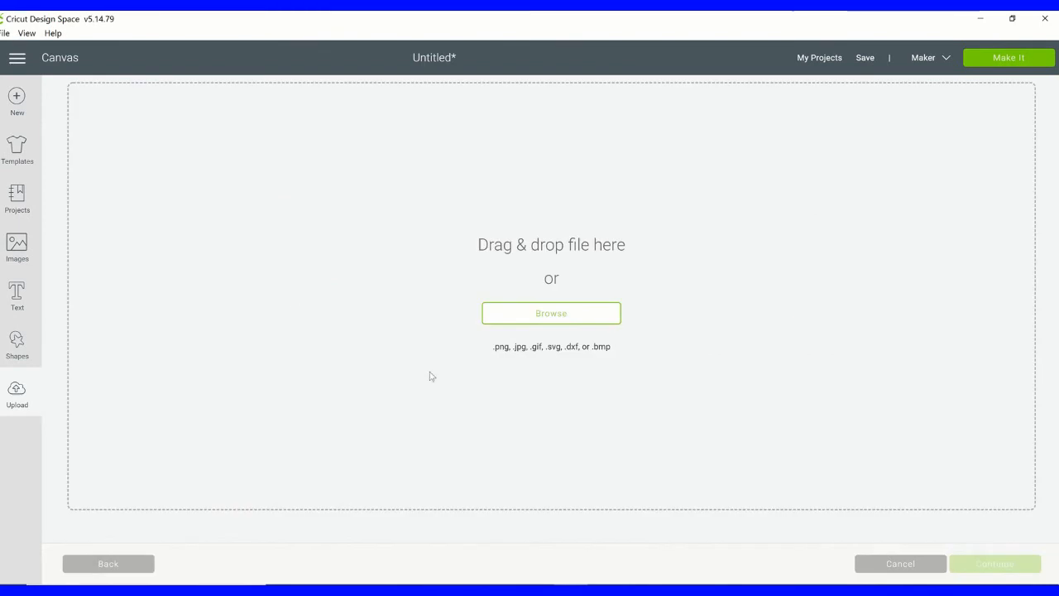
{"action": "left_click", "coordinate": [497, 319]}
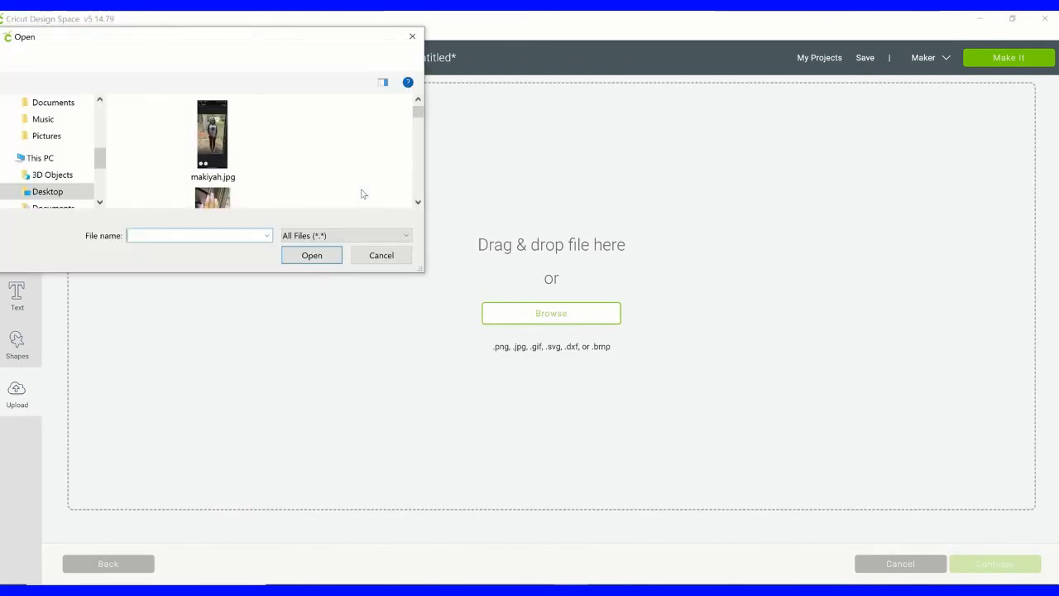
{"action": "left_click", "coordinate": [205, 145]}
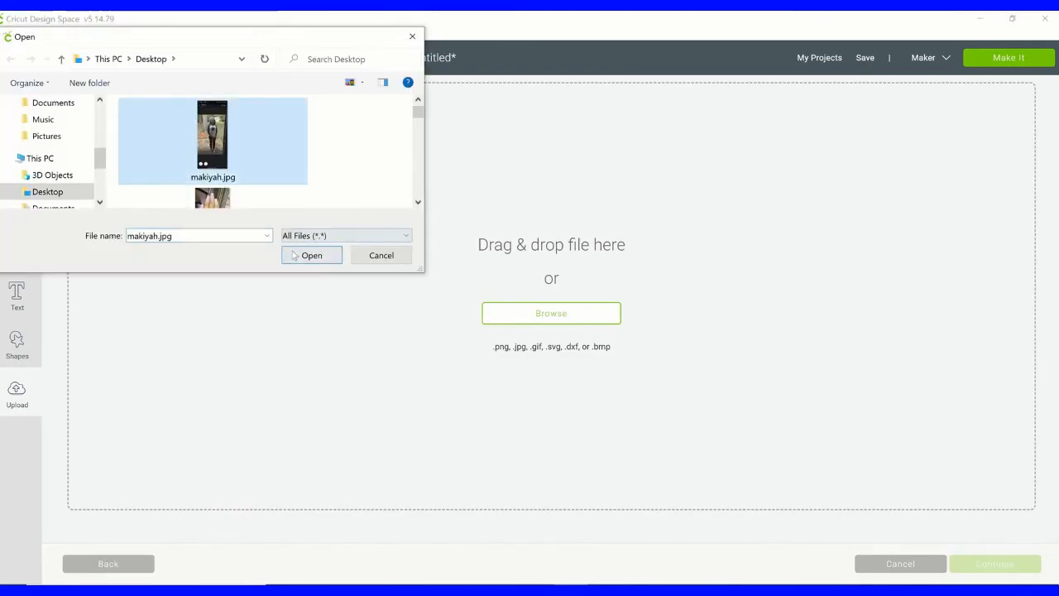
{"action": "left_click", "coordinate": [294, 255]}
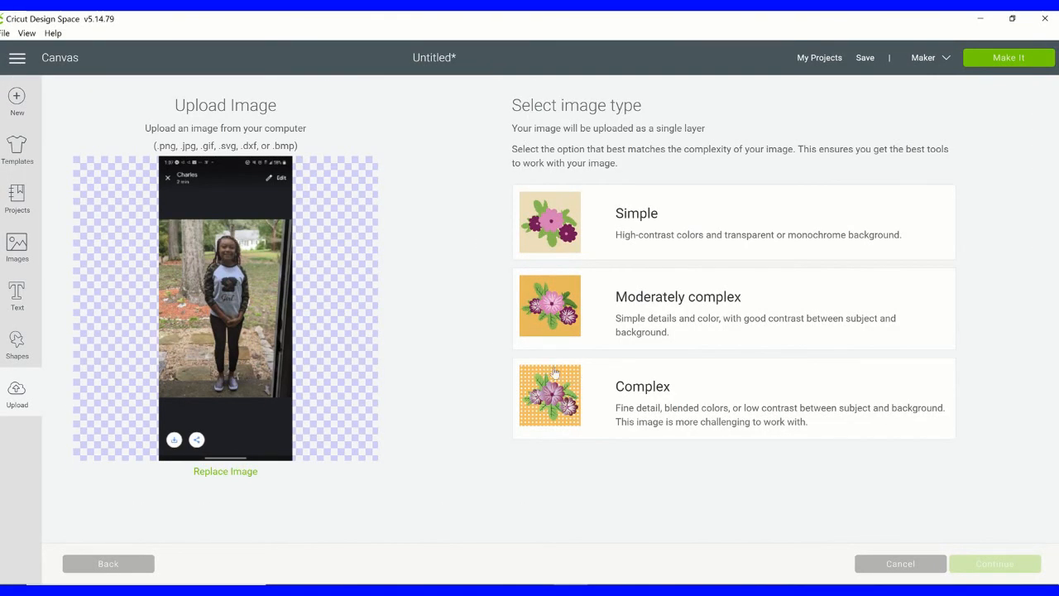
{"action": "left_click", "coordinate": [553, 396]}
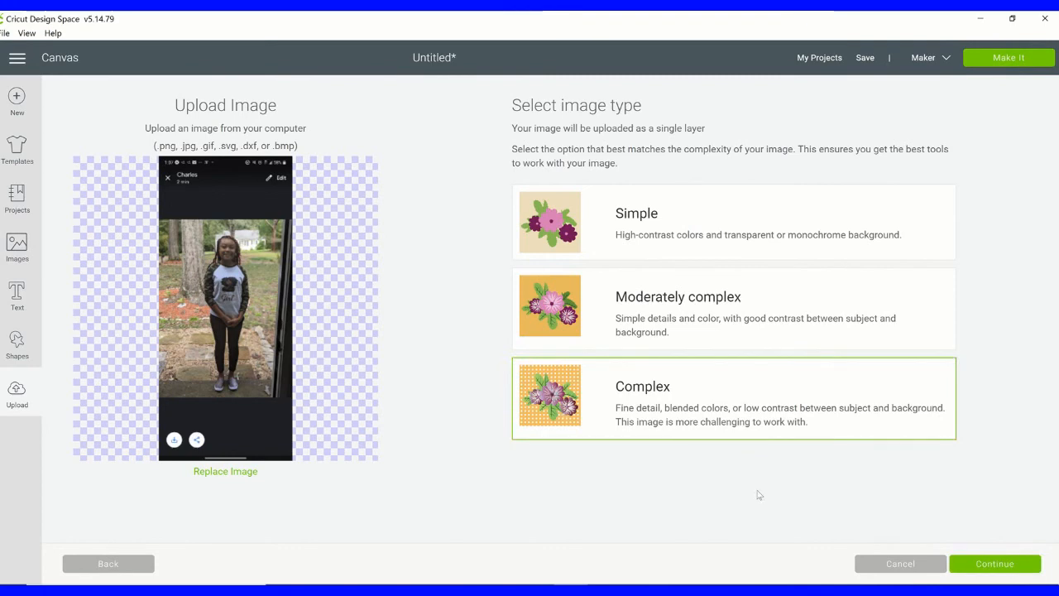
{"action": "left_click", "coordinate": [997, 566]}
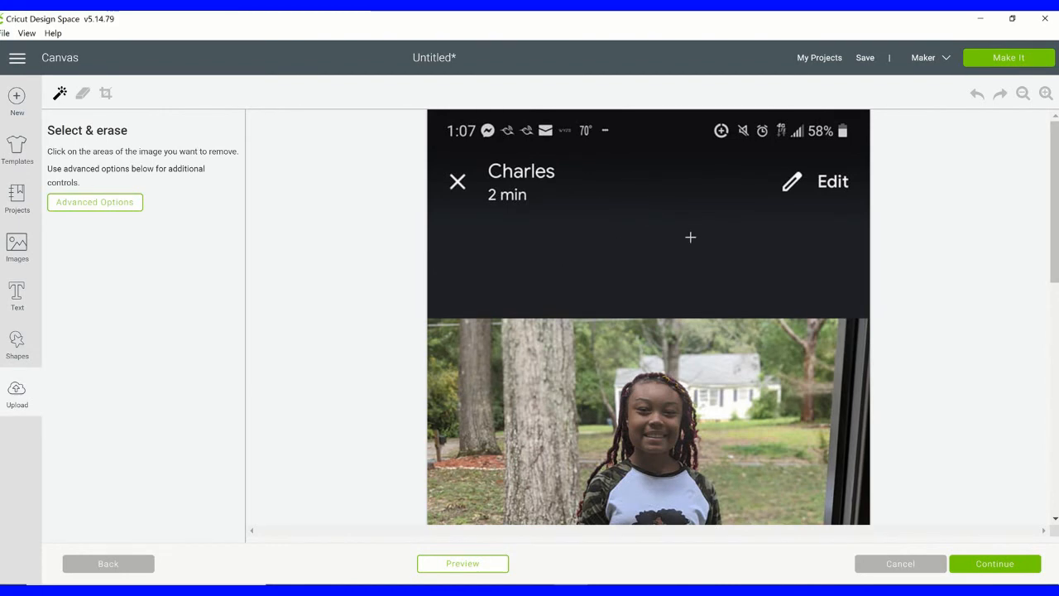
Step: Remove the dark areas above and below the photo and the black strip along its right edge with Select & erase
{"action": "left_click", "coordinate": [634, 192]}
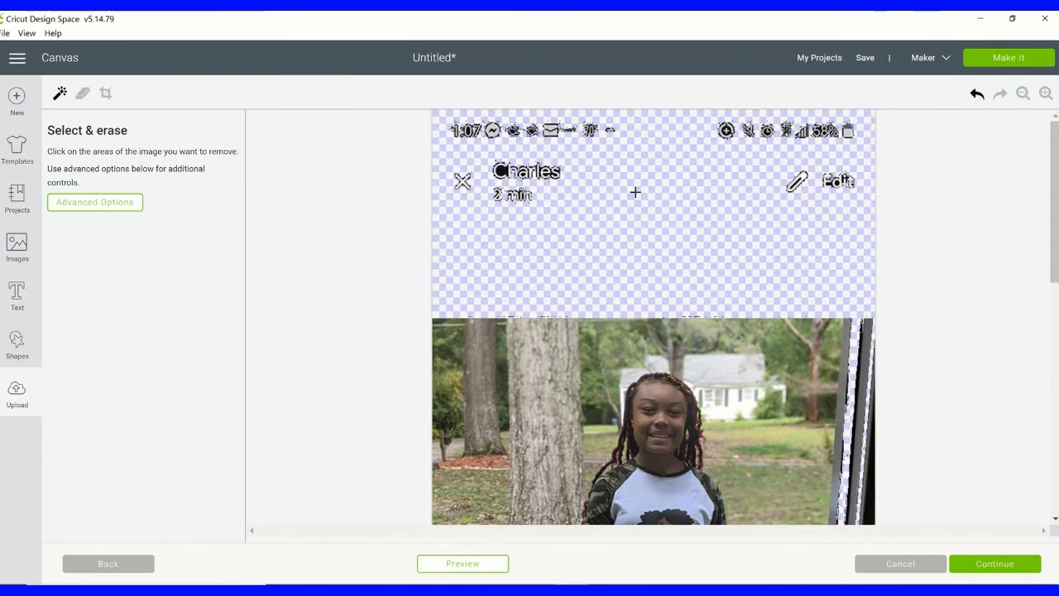
{"action": "scroll", "coordinate": [635, 192], "scroll_direction": "down", "scroll_amount": 5}
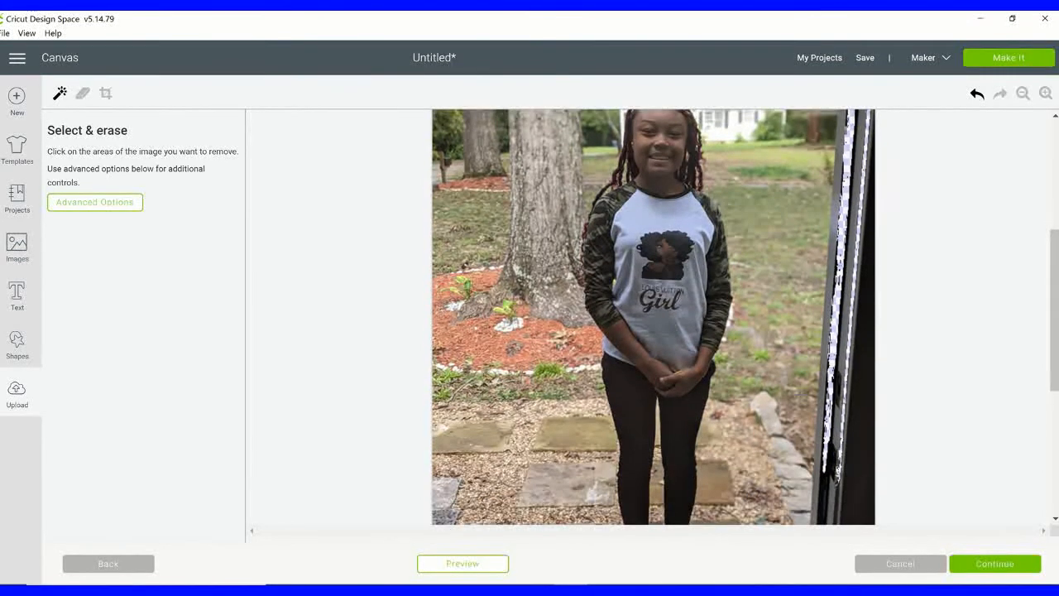
{"action": "left_click", "coordinate": [864, 449]}
{"action": "scroll", "coordinate": [828, 439], "scroll_direction": "down", "scroll_amount": 5}
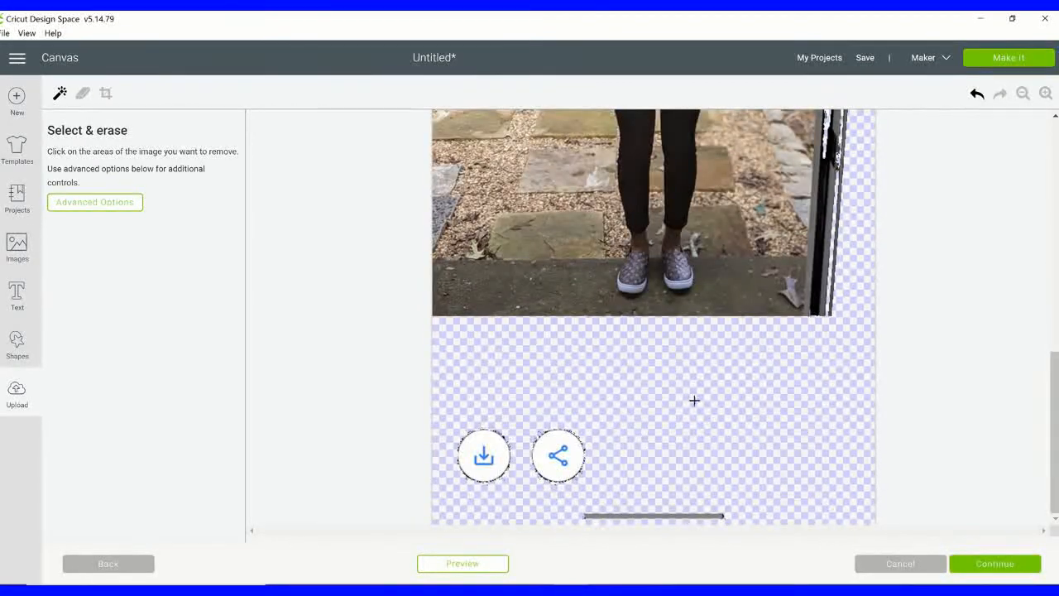
Step: Set the eraser to its largest size and erase the leftover status icons and header text above the photo
{"action": "scroll", "coordinate": [683, 405], "scroll_direction": "up", "scroll_amount": 10}
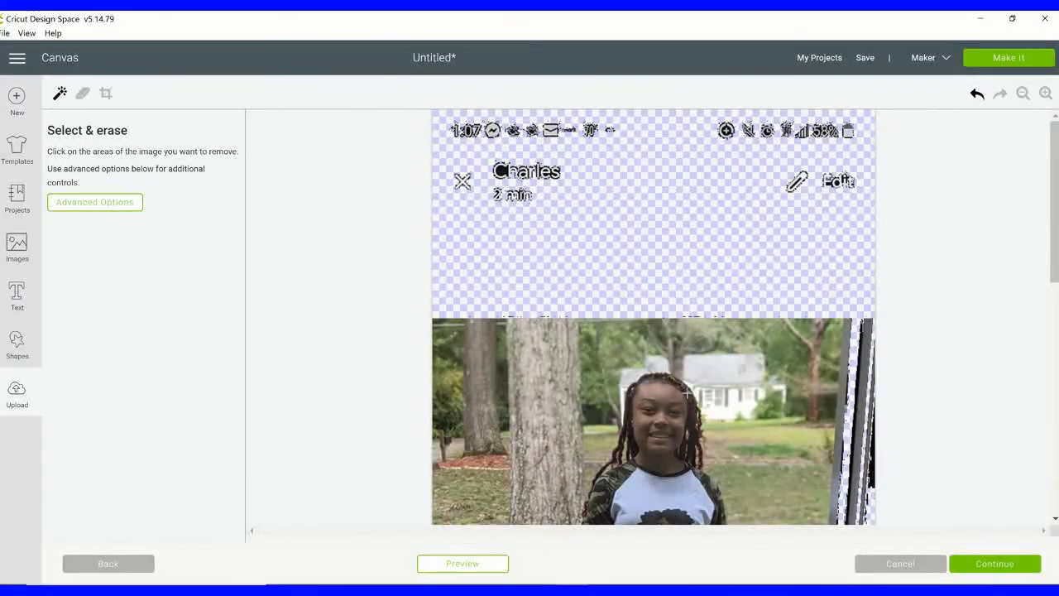
{"action": "left_click", "coordinate": [82, 95]}
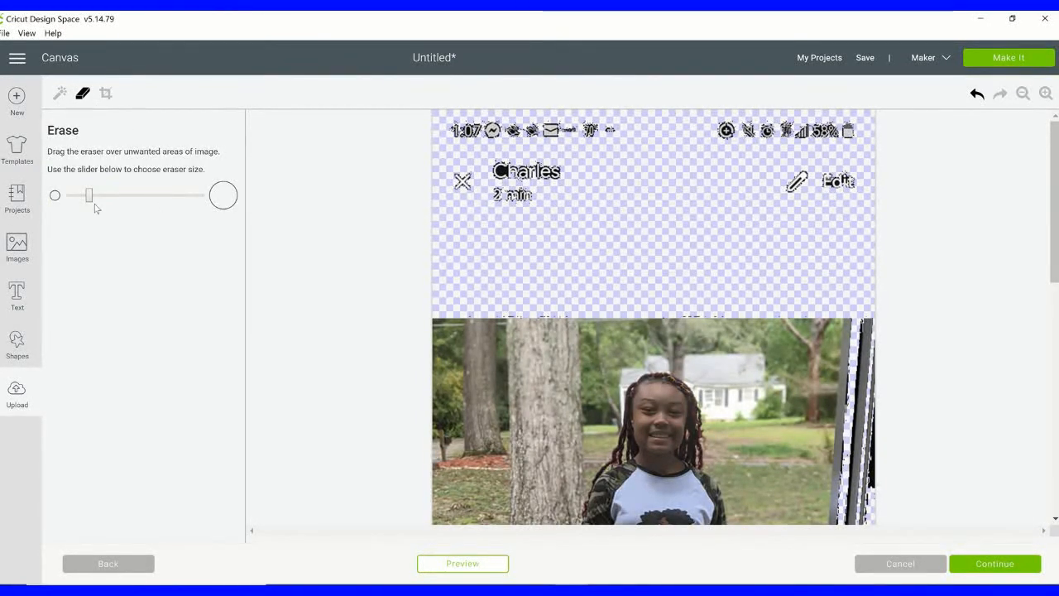
{"action": "left_click_drag", "start_coordinate": [90, 199], "coordinate": [200, 196]}
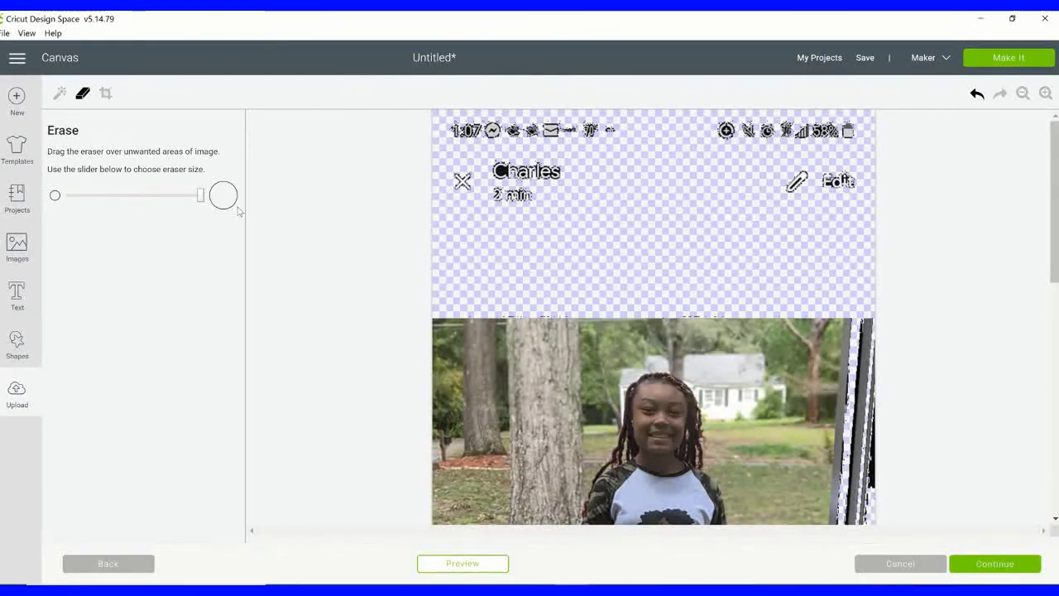
{"action": "left_click_drag", "start_coordinate": [466, 145], "coordinate": [462, 147]}
{"action": "left_click_drag", "start_coordinate": [547, 187], "coordinate": [597, 161]}
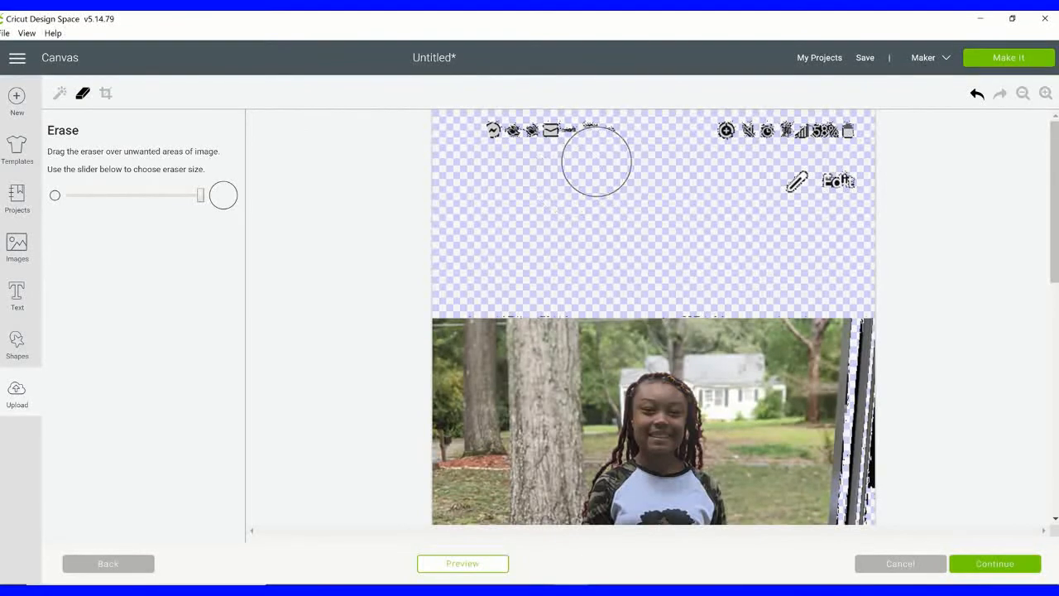
{"action": "mouse_move", "coordinate": [724, 131]}
{"action": "left_mouse_down"}
{"action": "mouse_move", "coordinate": [811, 154]}
{"action": "mouse_move", "coordinate": [851, 151]}
{"action": "mouse_move", "coordinate": [790, 184]}
{"action": "left_mouse_up"}
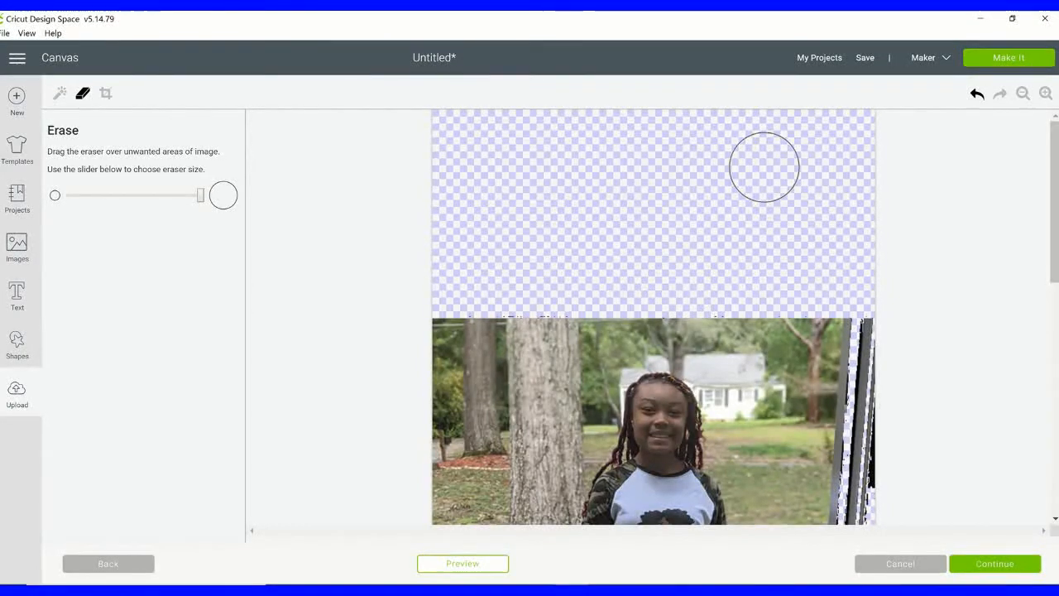
Step: Erase the leftover phone buttons and grey navigation bar below the photo
{"action": "scroll", "coordinate": [788, 199], "scroll_direction": "down", "scroll_amount": 10}
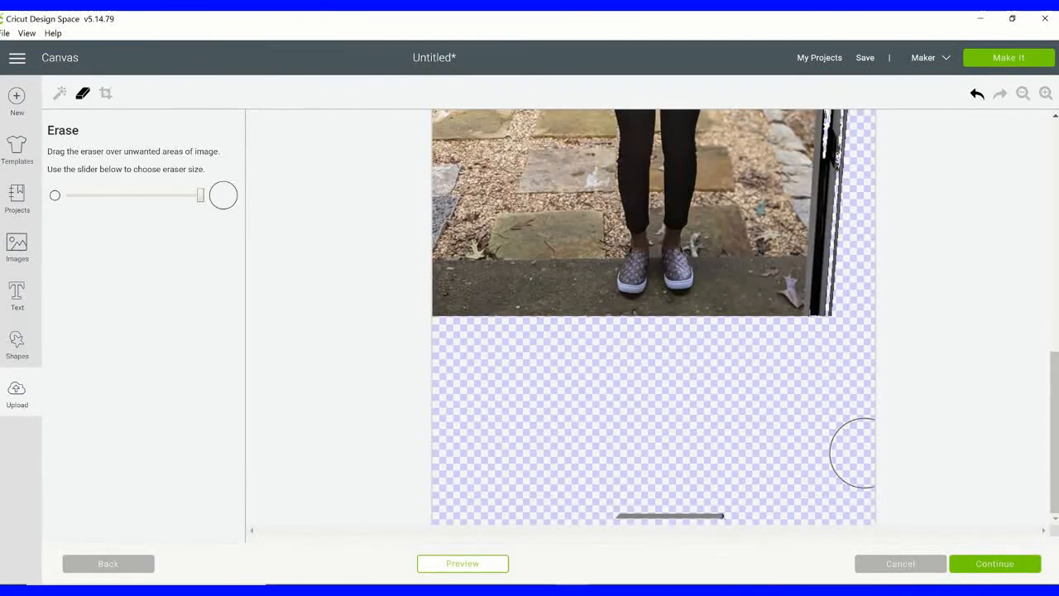
{"action": "left_click_drag", "start_coordinate": [749, 512], "coordinate": [579, 519]}
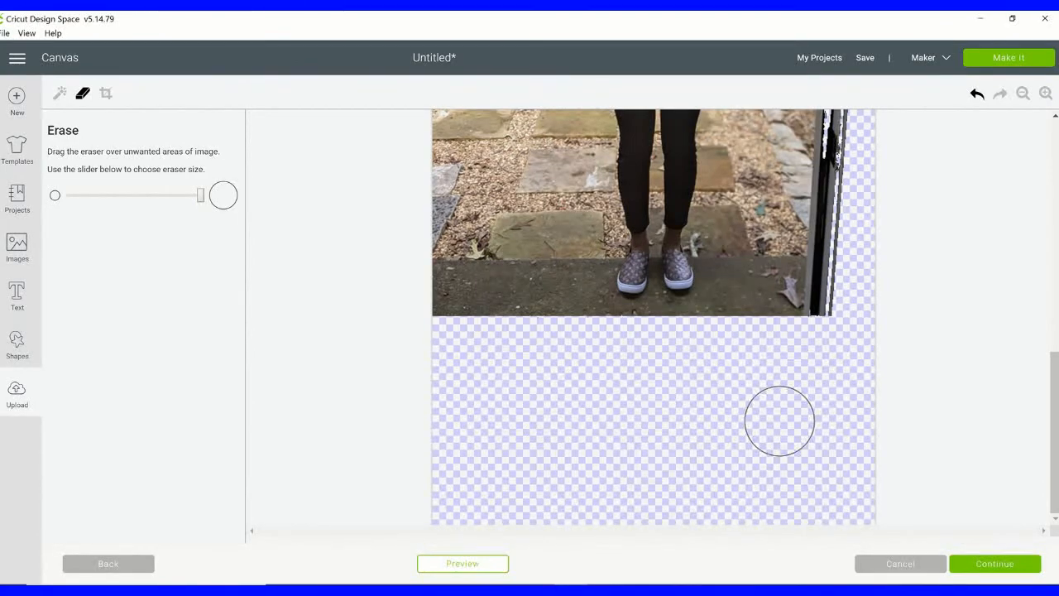
{"action": "scroll", "coordinate": [845, 449], "scroll_direction": "up", "scroll_amount": 5}
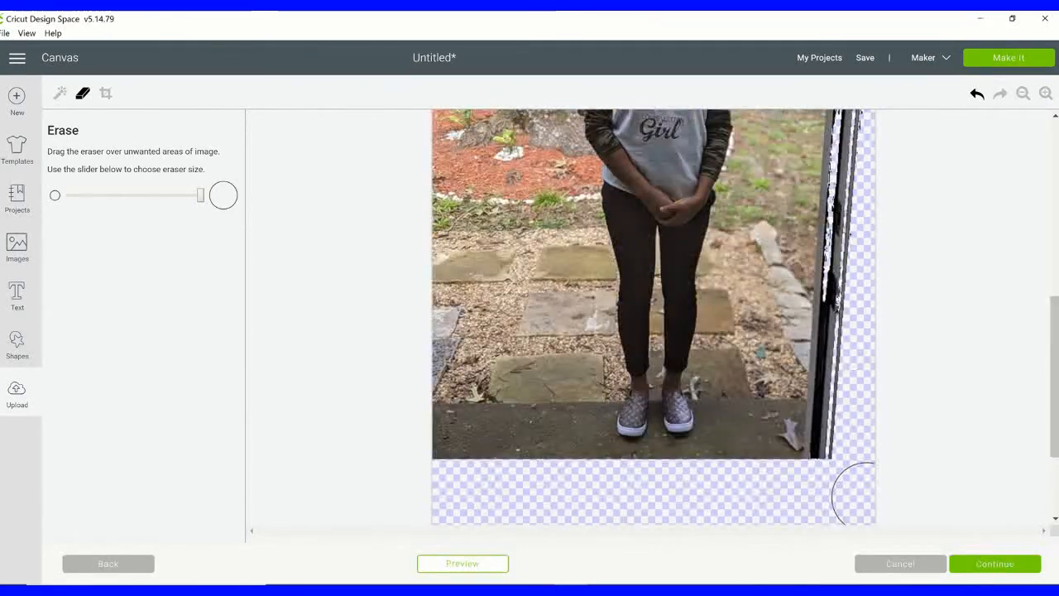
{"action": "scroll", "coordinate": [861, 373], "scroll_direction": "up", "scroll_amount": 5}
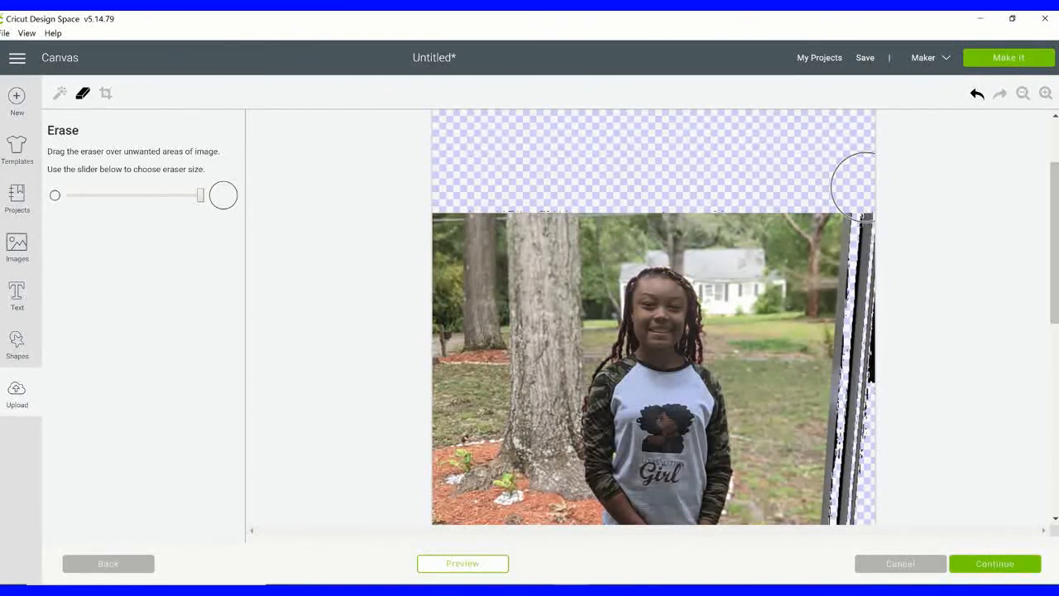
Step: Save the cleaned photo as a Print Then Cut image and insert it on the canvas beside the framed design
{"action": "left_click", "coordinate": [992, 566]}
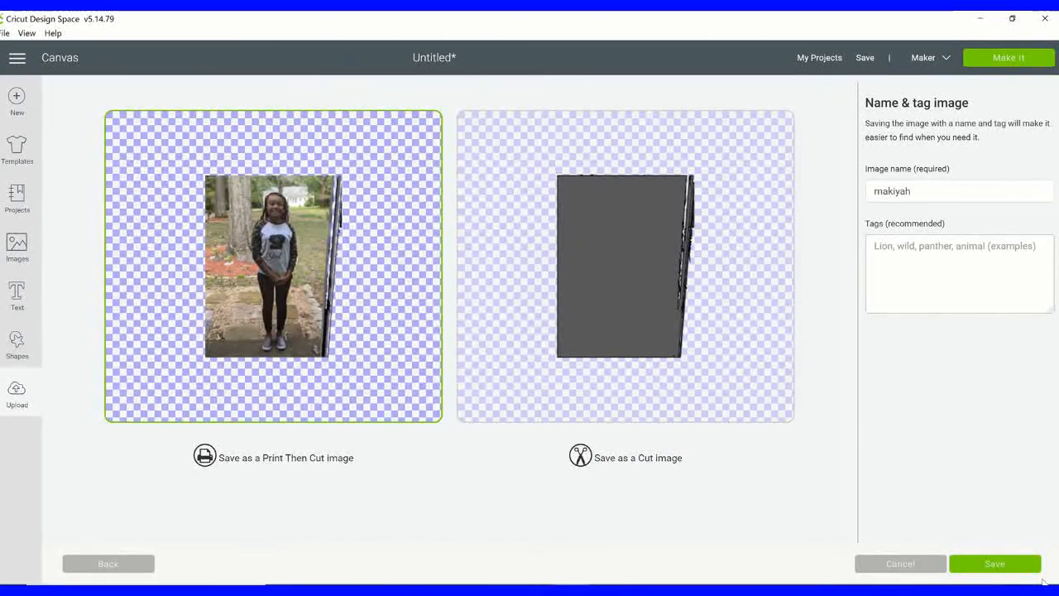
{"action": "left_click", "coordinate": [993, 563]}
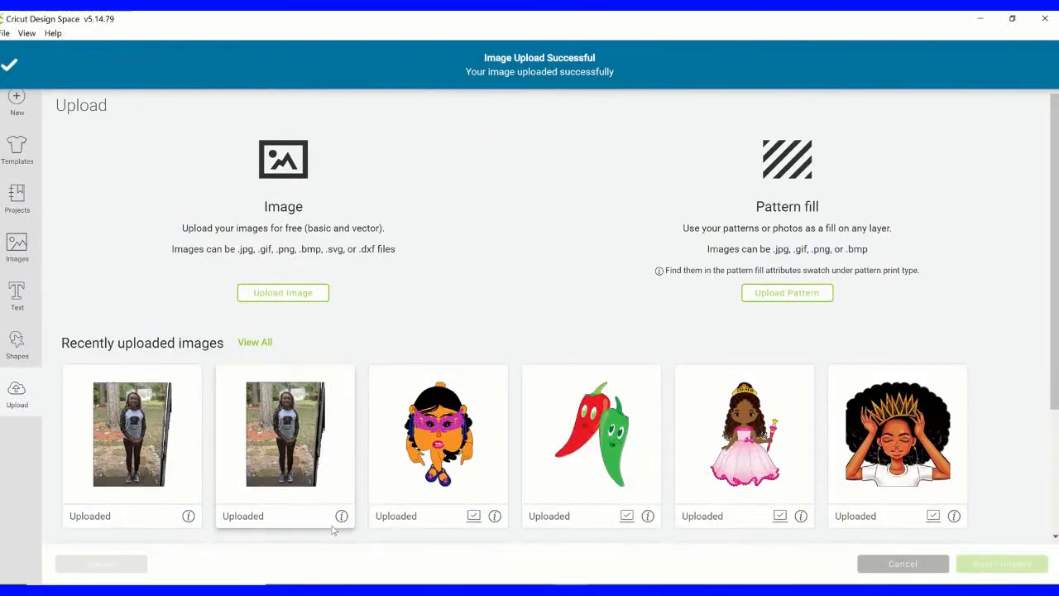
{"action": "left_click", "coordinate": [133, 435]}
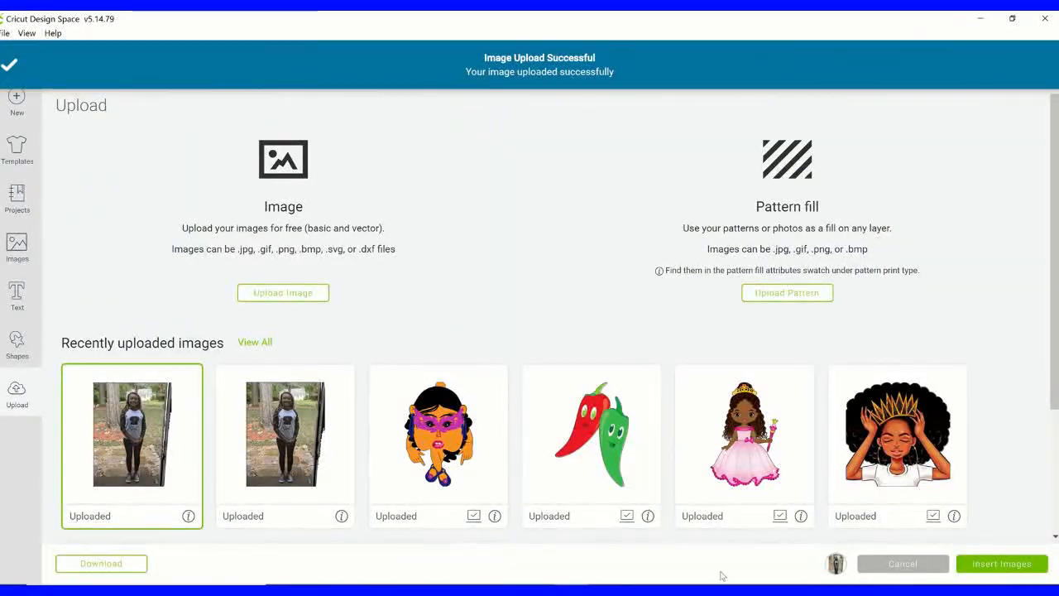
{"action": "left_click", "coordinate": [1001, 567]}
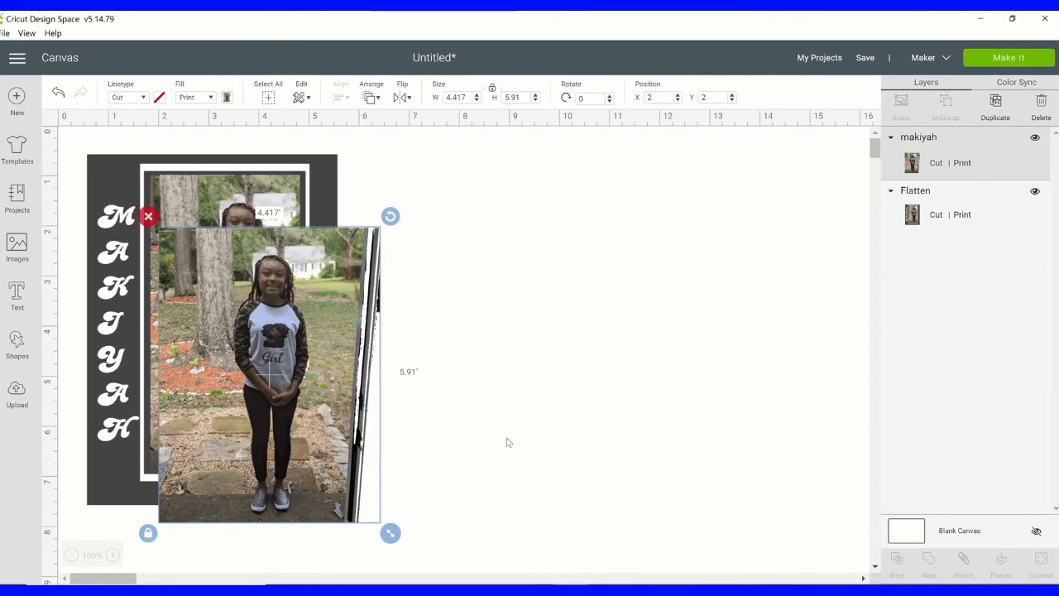
{"action": "left_click_drag", "start_coordinate": [323, 372], "coordinate": [553, 321]}
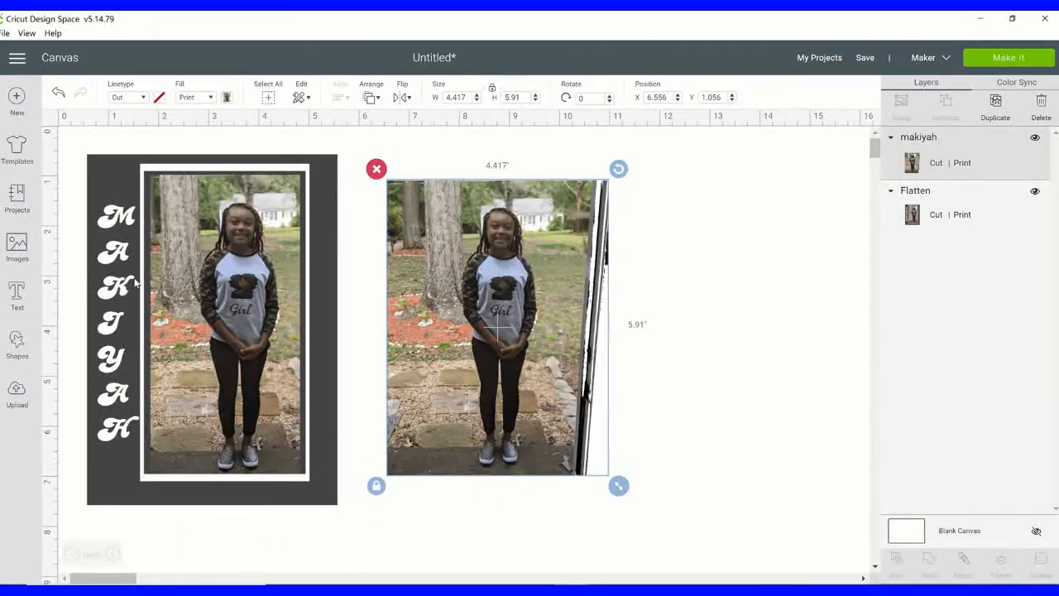
Step: Add a square, unlock its proportions, stretch it to about 3.28 × 6.56 in and place it over the photo's ragged right edge
{"action": "left_click", "coordinate": [16, 346]}
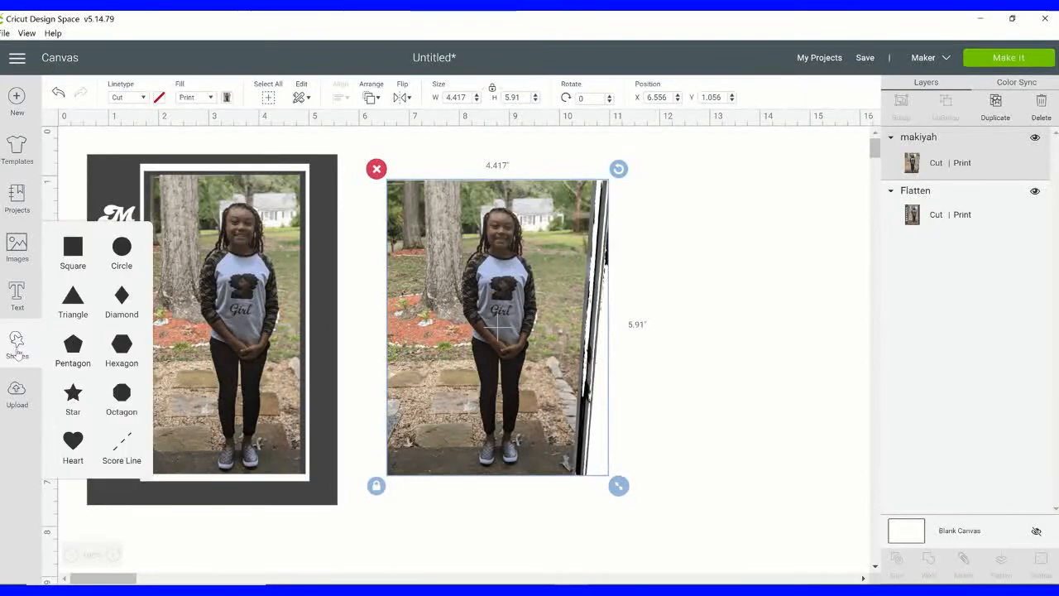
{"action": "left_click", "coordinate": [75, 260]}
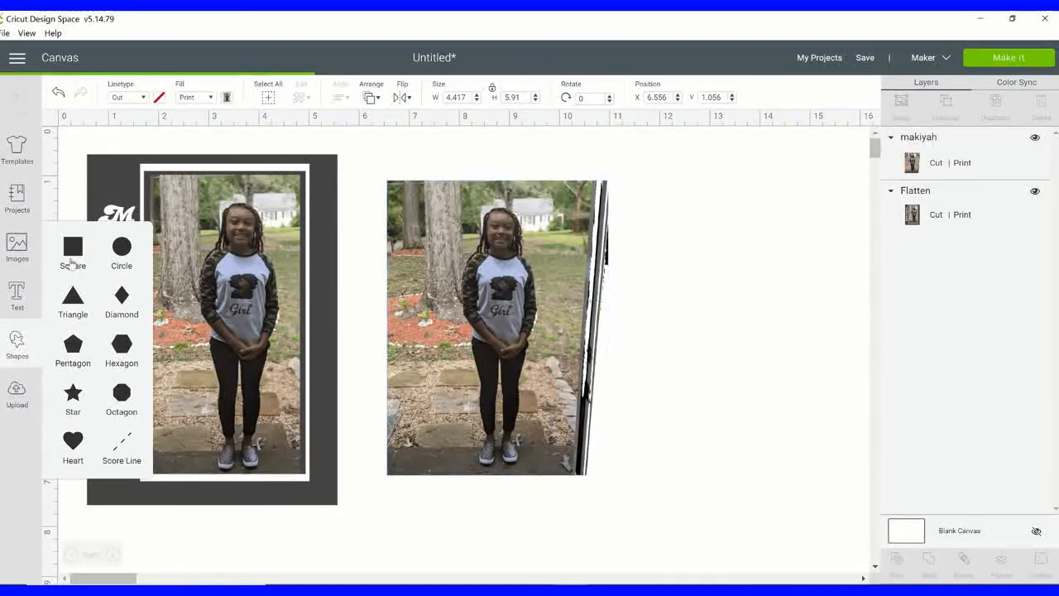
{"action": "left_click_drag", "start_coordinate": [253, 377], "coordinate": [655, 297]}
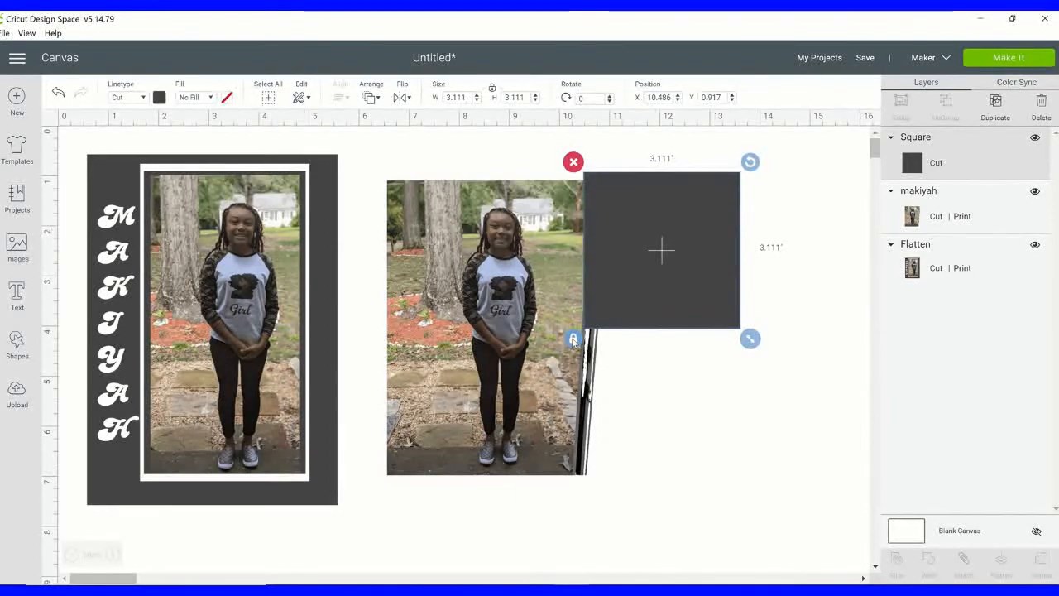
{"action": "left_click_drag", "start_coordinate": [750, 339], "coordinate": [757, 512]}
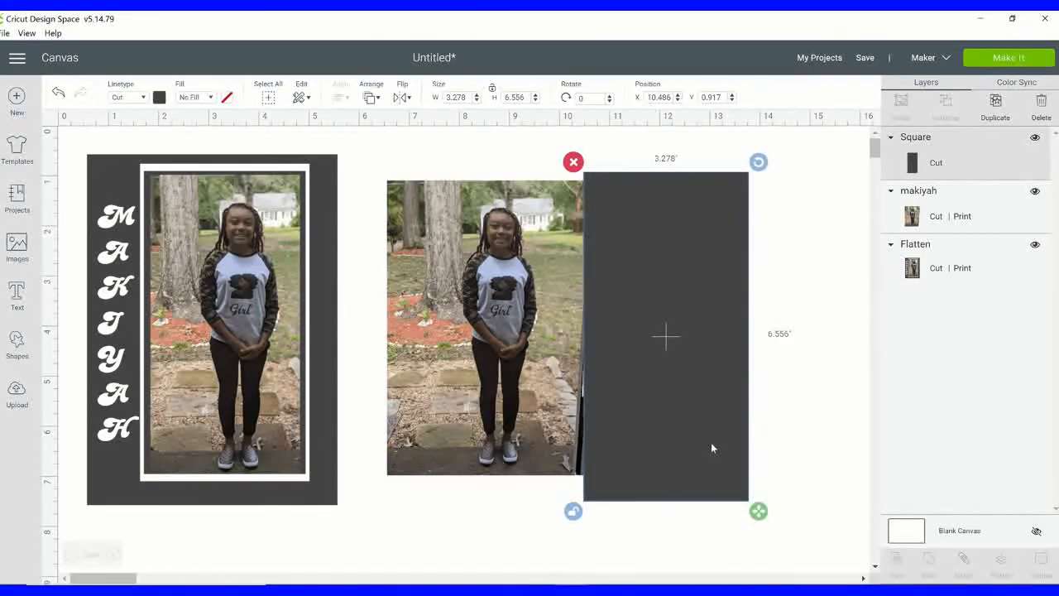
{"action": "left_click_drag", "start_coordinate": [706, 448], "coordinate": [698, 443]}
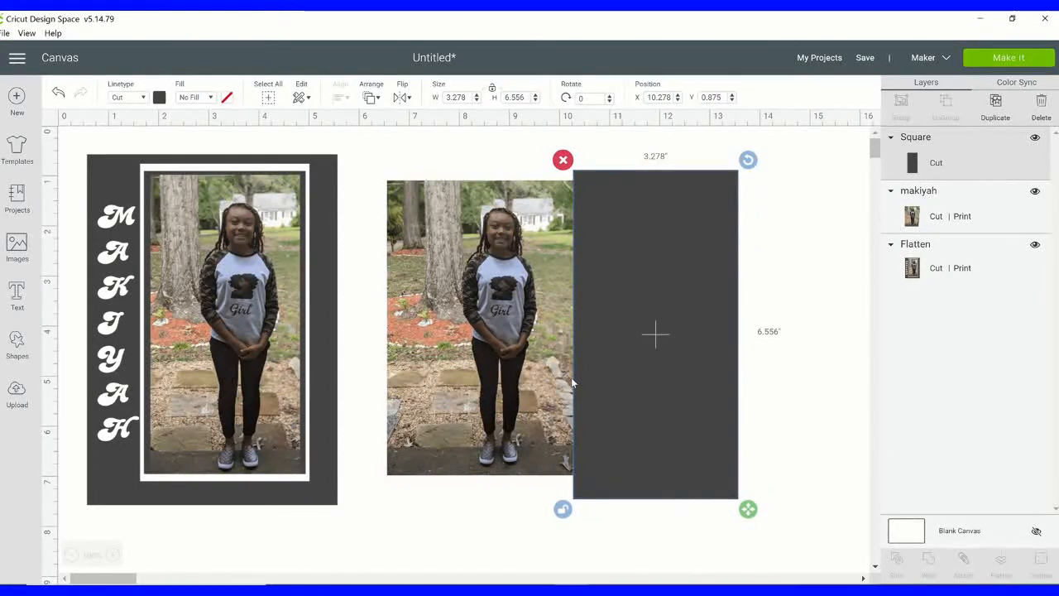
Step: Trim the photo by slicing it with the rectangle and deleting the three offcuts, and move it farther from the framed design
{"action": "left_click", "coordinate": [569, 377], "text": "shift"}
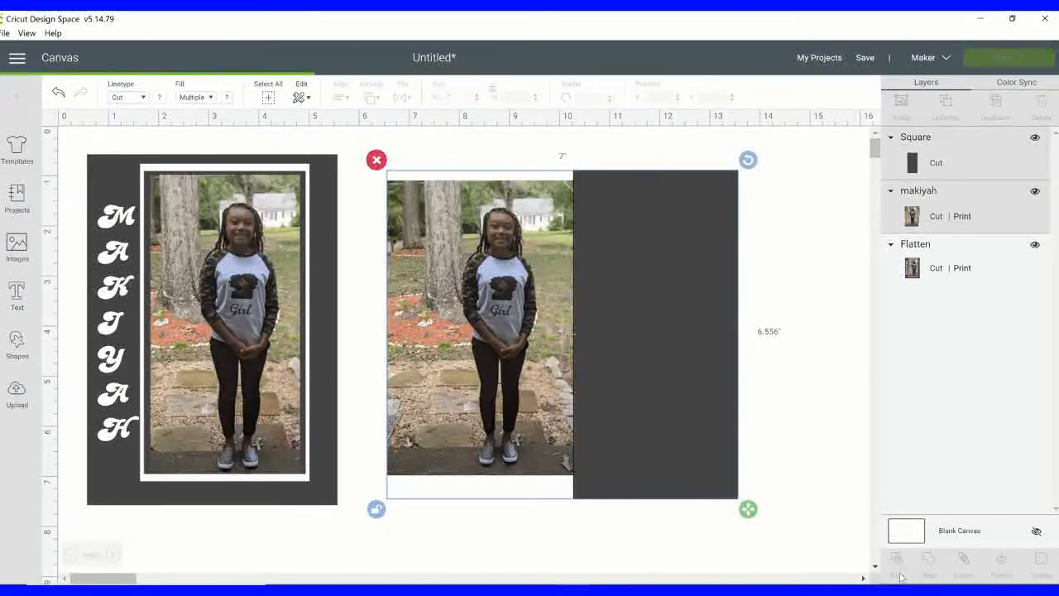
{"action": "left_click", "coordinate": [902, 563]}
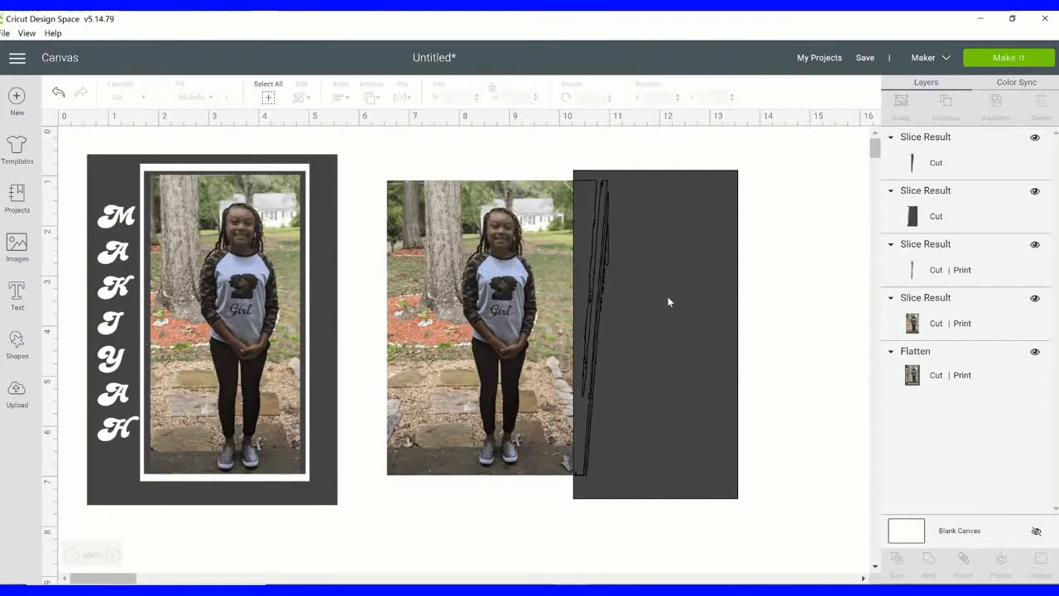
{"action": "left_click", "coordinate": [667, 298]}
{"action": "key", "text": "Delete"}
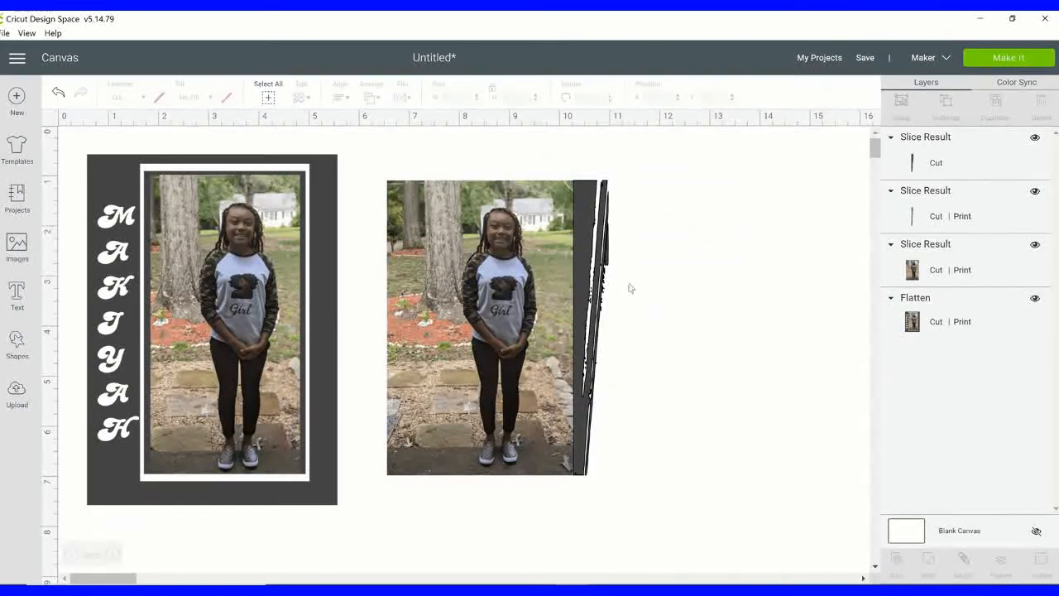
{"action": "left_click", "coordinate": [590, 276]}
{"action": "key", "text": "Delete"}
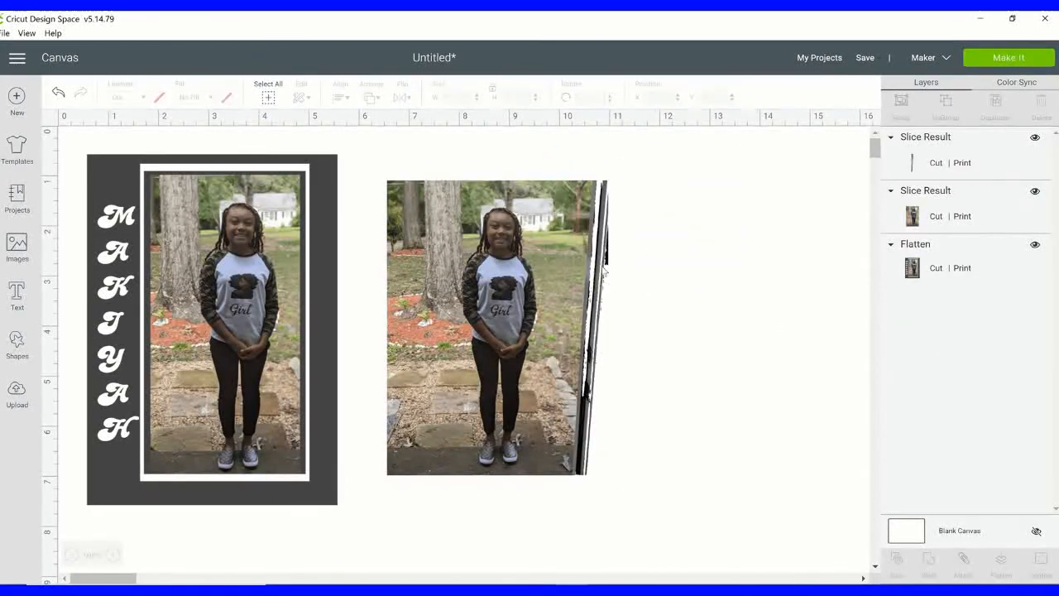
{"action": "left_click", "coordinate": [605, 271]}
{"action": "key", "text": "Delete"}
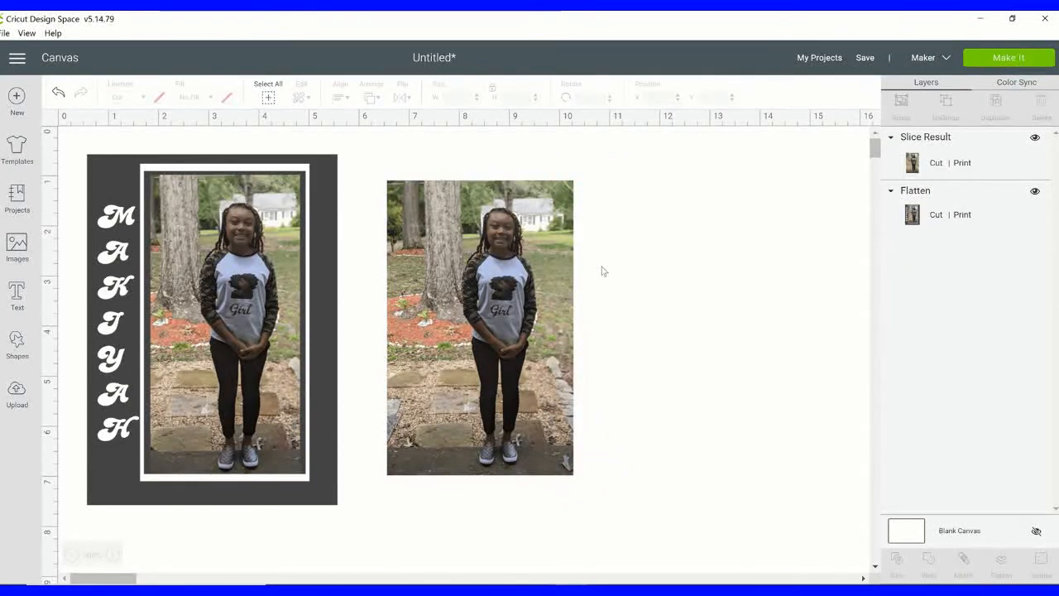
{"action": "left_click_drag", "start_coordinate": [504, 329], "coordinate": [601, 335]}
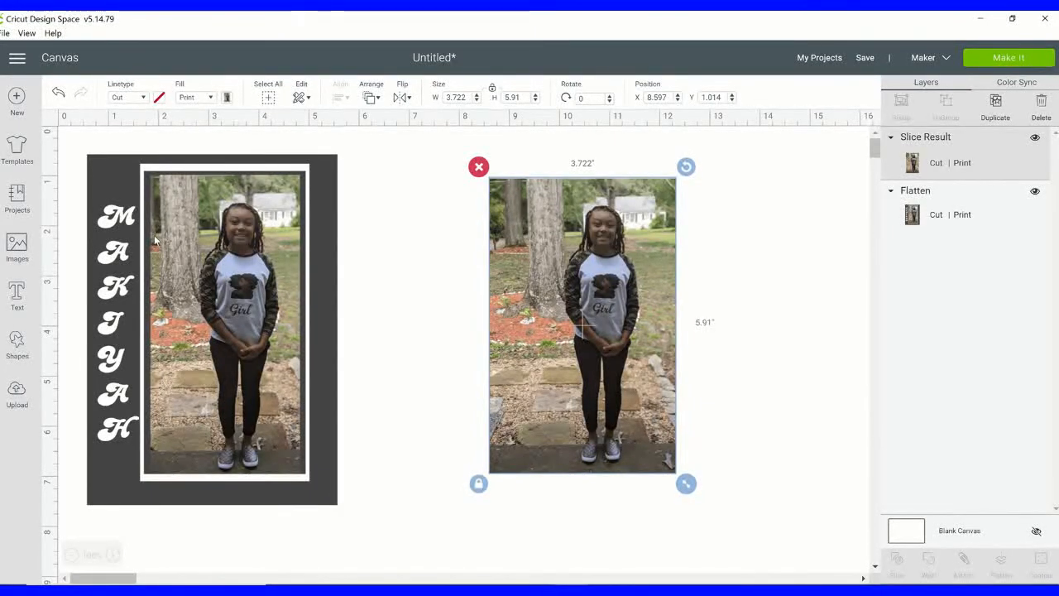
Step: Add a square, unlock its proportions, stretch it to about 3.11 × 6.18 in and place it over the photo's left edge
{"action": "left_click", "coordinate": [17, 348]}
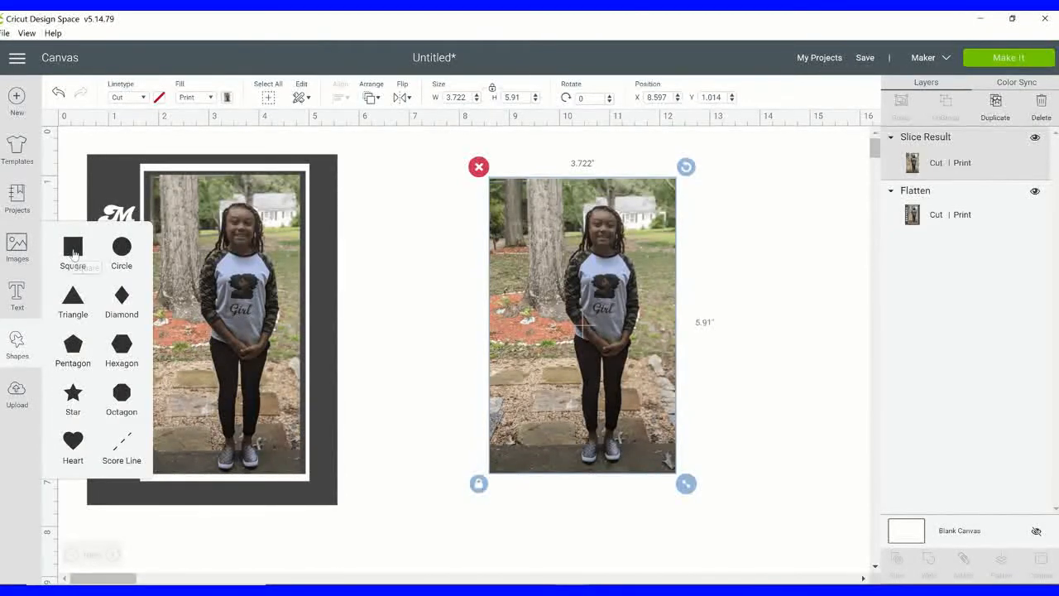
{"action": "left_click", "coordinate": [73, 249]}
{"action": "left_click_drag", "start_coordinate": [271, 383], "coordinate": [423, 280]}
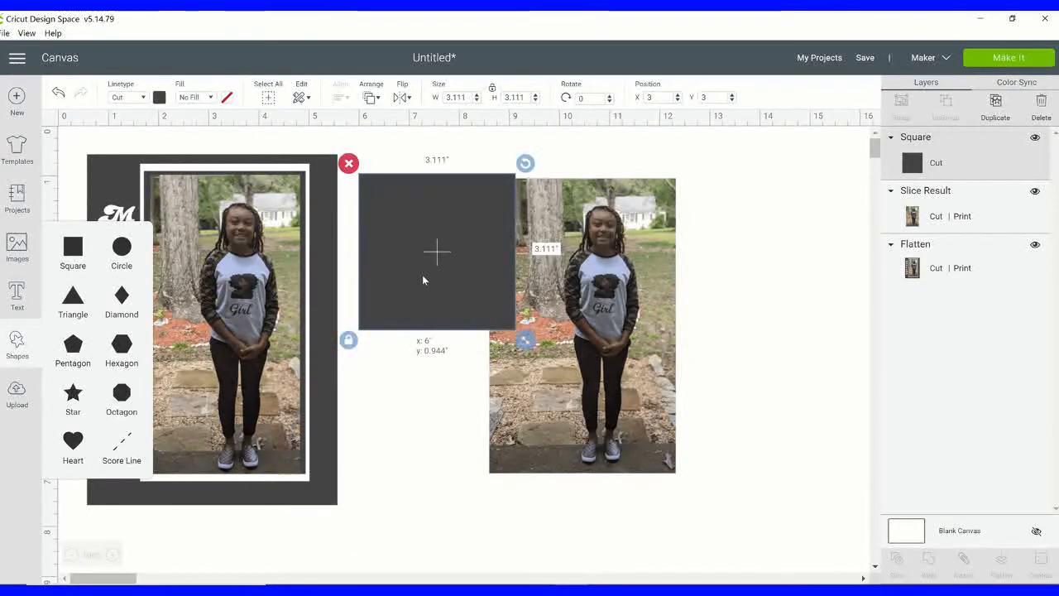
{"action": "left_click_drag", "start_coordinate": [423, 277], "coordinate": [426, 280]}
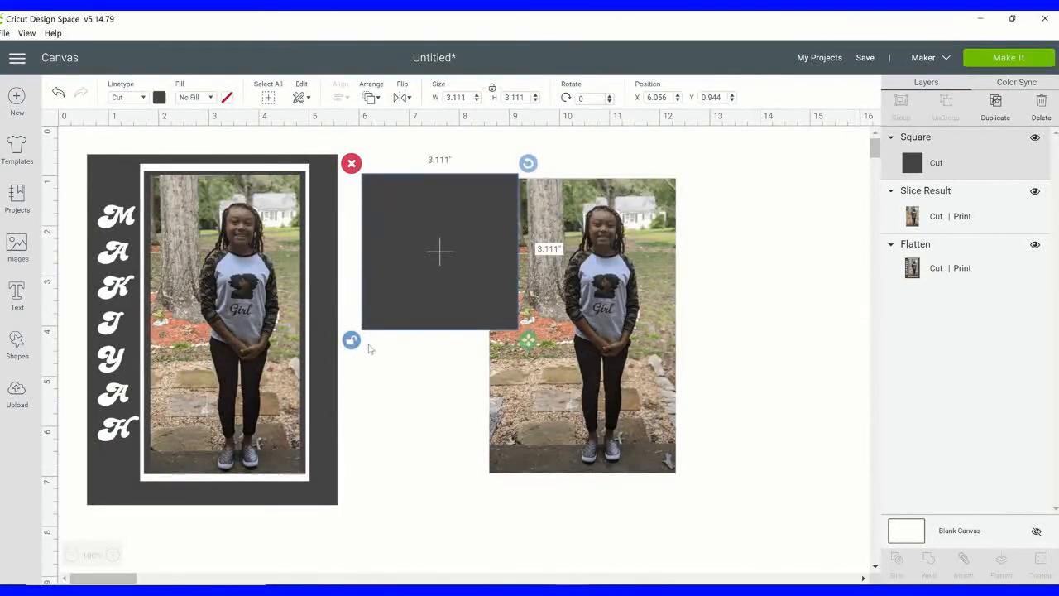
{"action": "left_click_drag", "start_coordinate": [527, 352], "coordinate": [528, 495]}
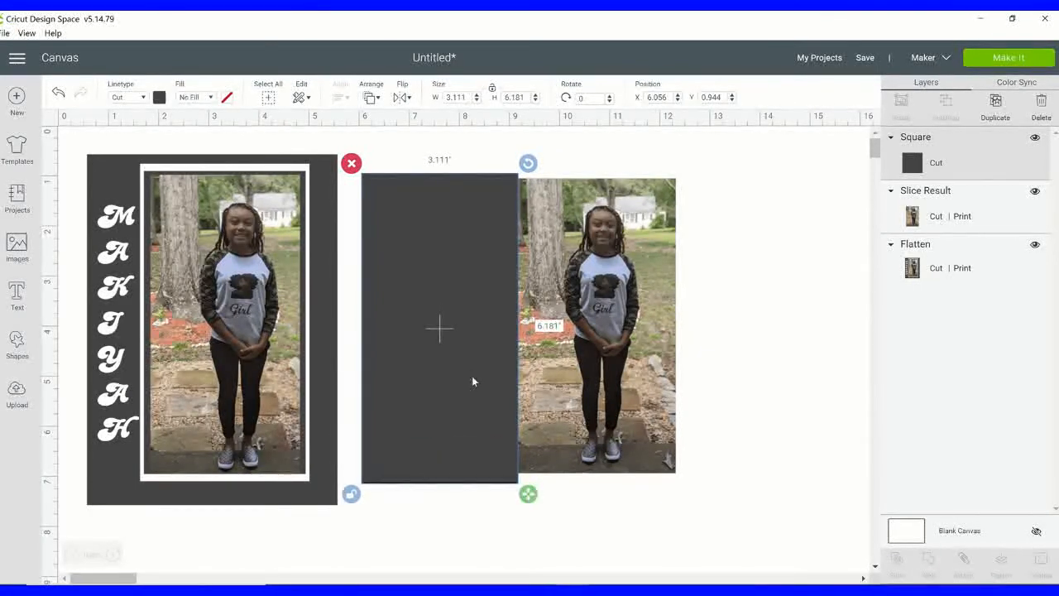
{"action": "left_click_drag", "start_coordinate": [471, 372], "coordinate": [465, 373]}
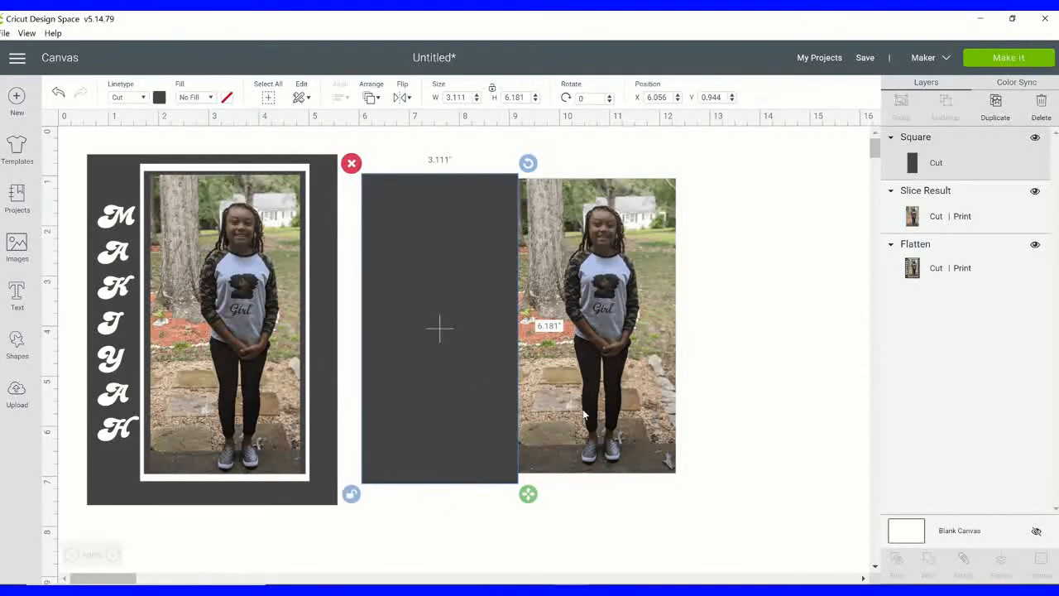
Step: Slice the photo with the overlapping rectangle and delete the two dark rectangle pieces
{"action": "left_click", "coordinate": [609, 419], "text": "shift"}
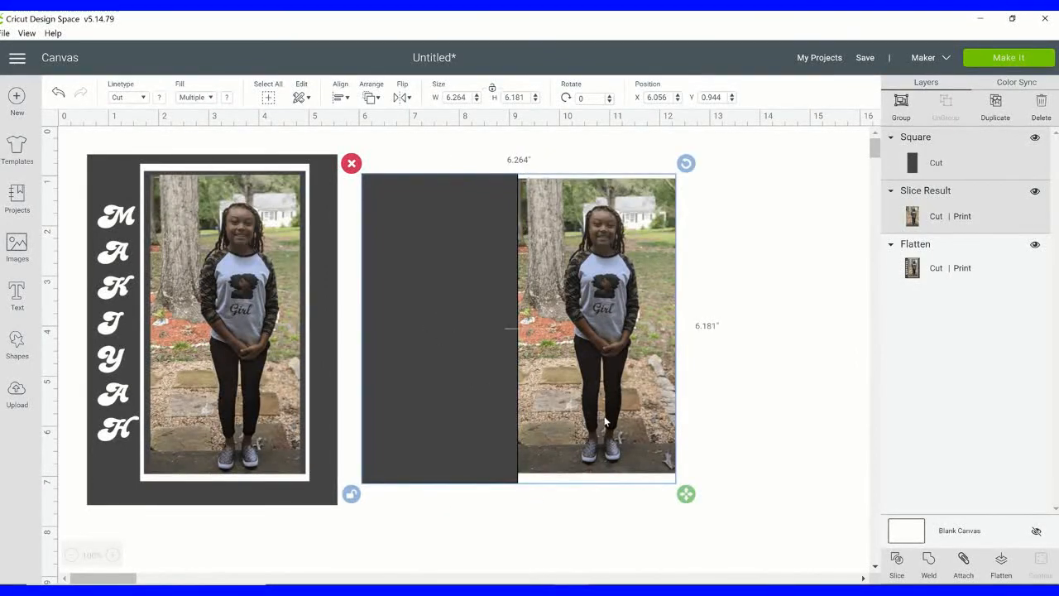
{"action": "left_click", "coordinate": [900, 573]}
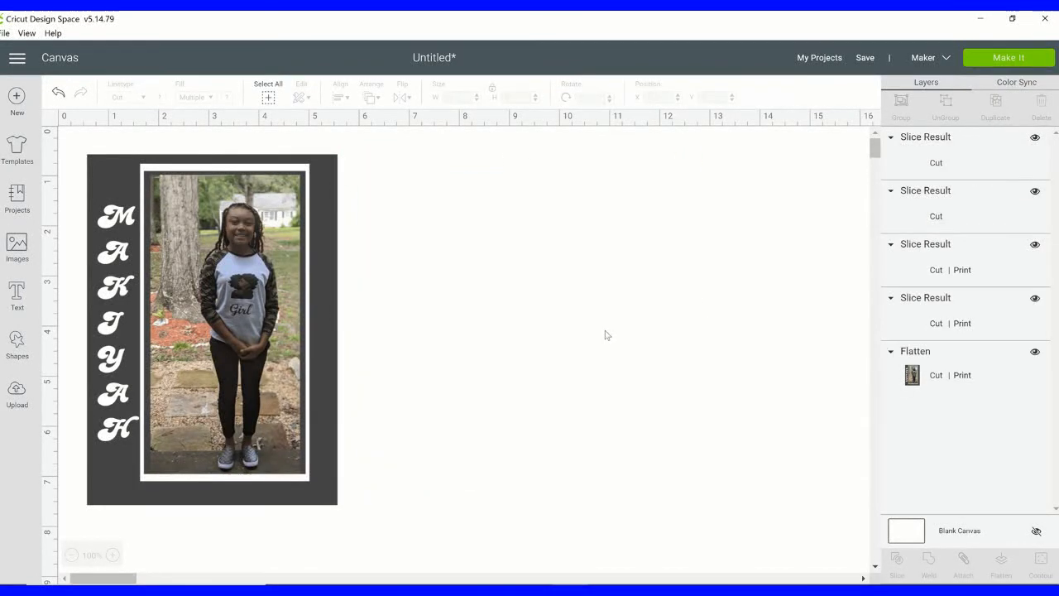
{"action": "left_click", "coordinate": [444, 291]}
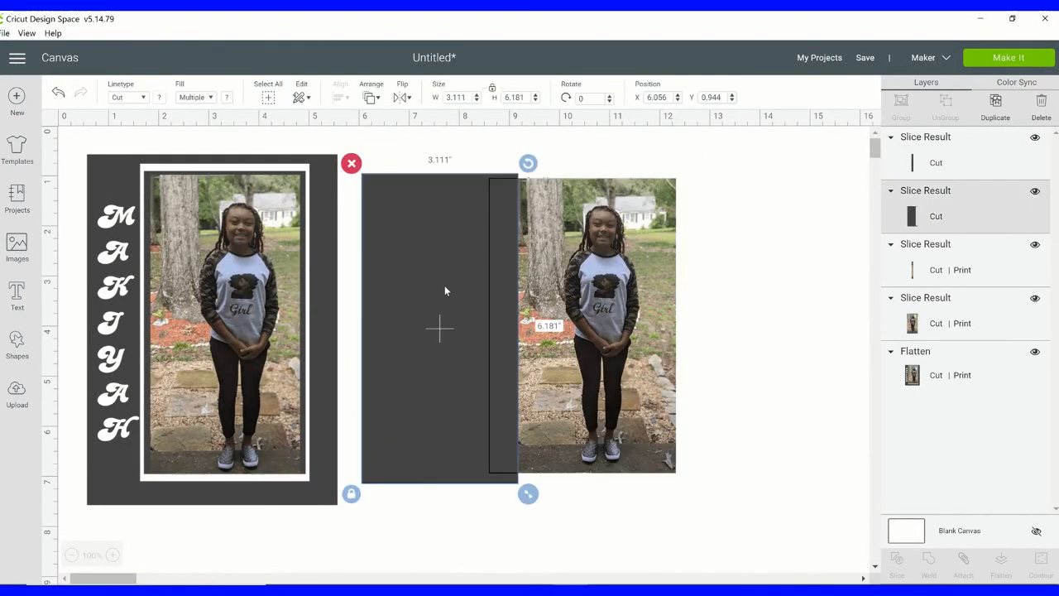
{"action": "key", "text": "Delete"}
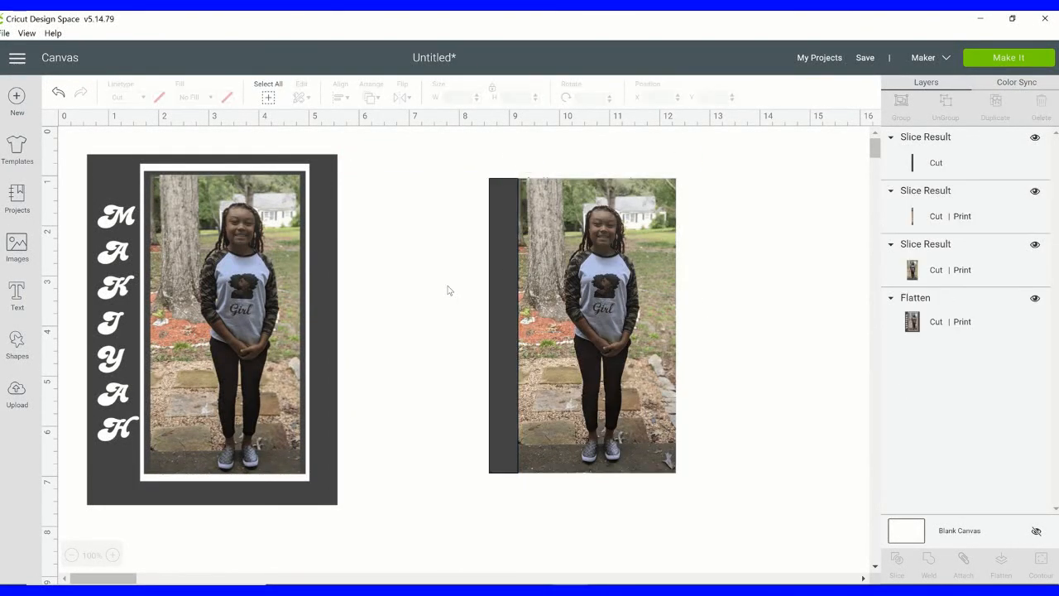
{"action": "left_click", "coordinate": [499, 292]}
{"action": "key", "text": "Delete"}
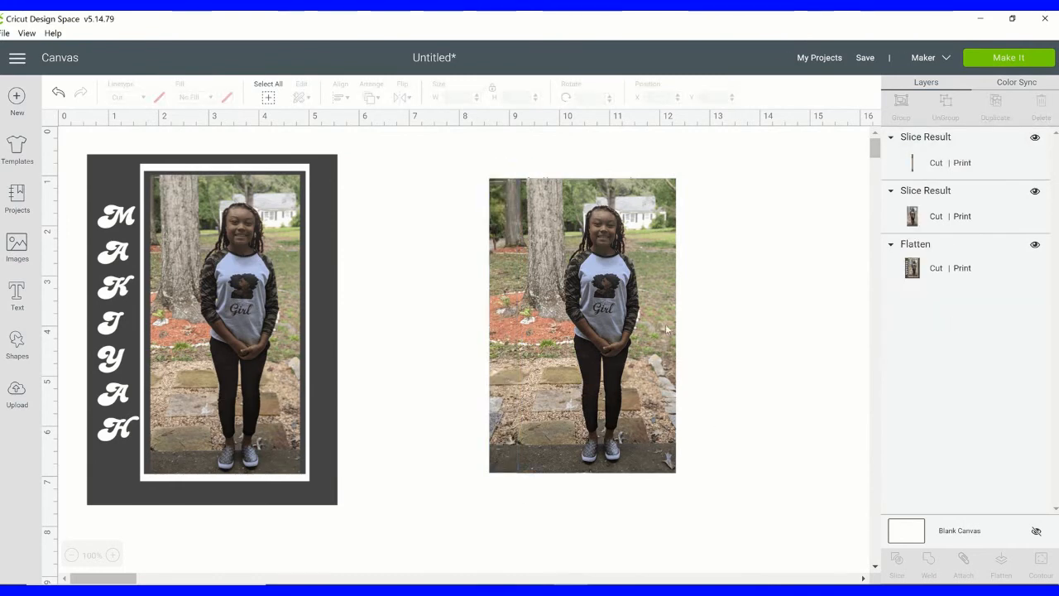
Step: Pull the photo away from its cut-off left strip, delete the strip and move the photo beside the framed design
{"action": "left_click_drag", "start_coordinate": [554, 287], "coordinate": [626, 322]}
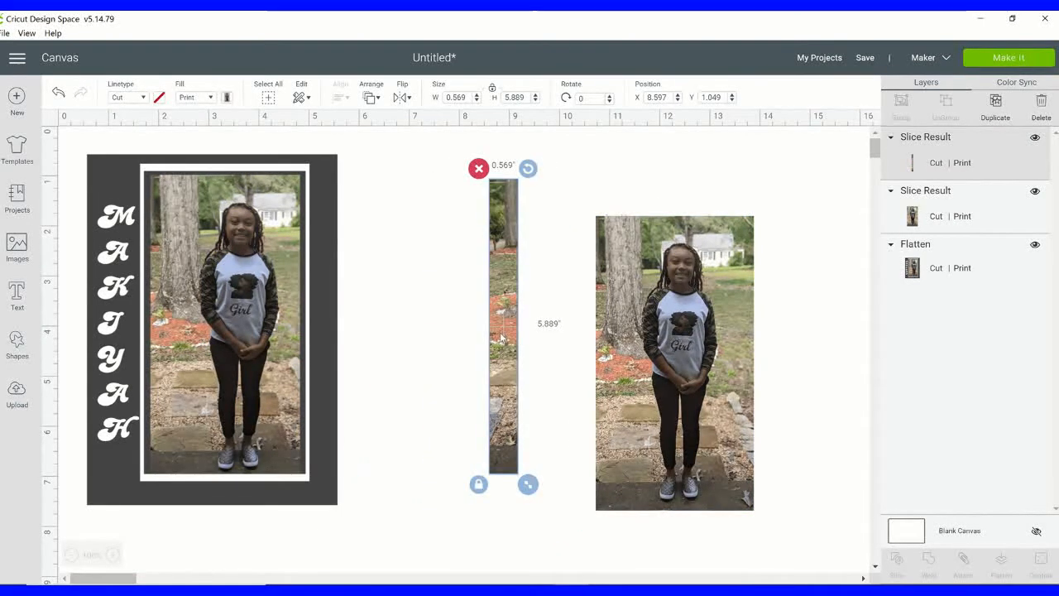
{"action": "key", "text": "Delete"}
{"action": "left_click_drag", "start_coordinate": [611, 330], "coordinate": [463, 304]}
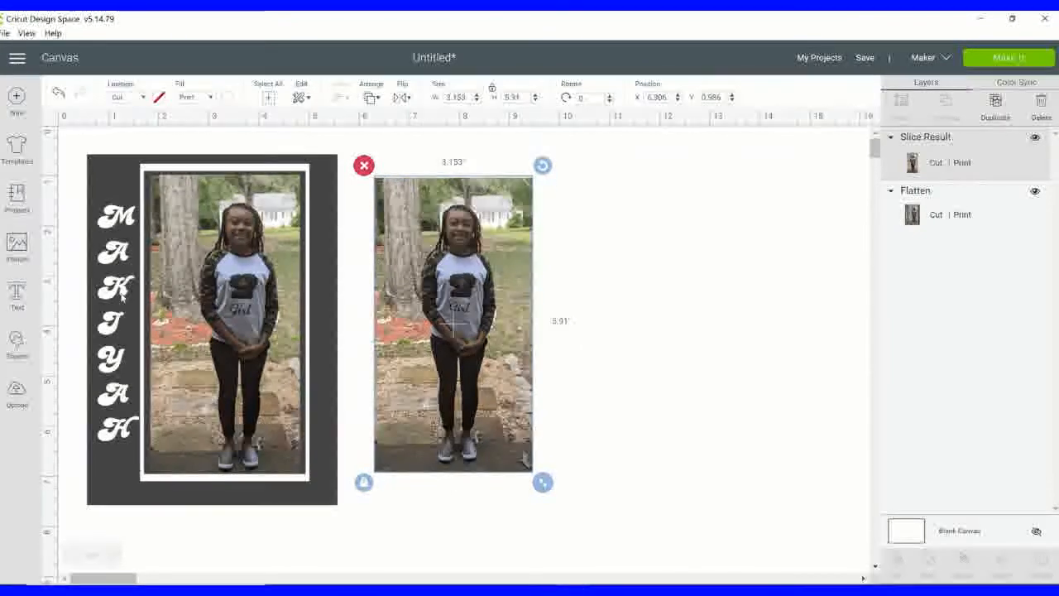
Step: Add another square, unlock its proportions, place it over the trimmed photo and stretch it to about 3.81 × 6.08 in
{"action": "left_click", "coordinate": [17, 348]}
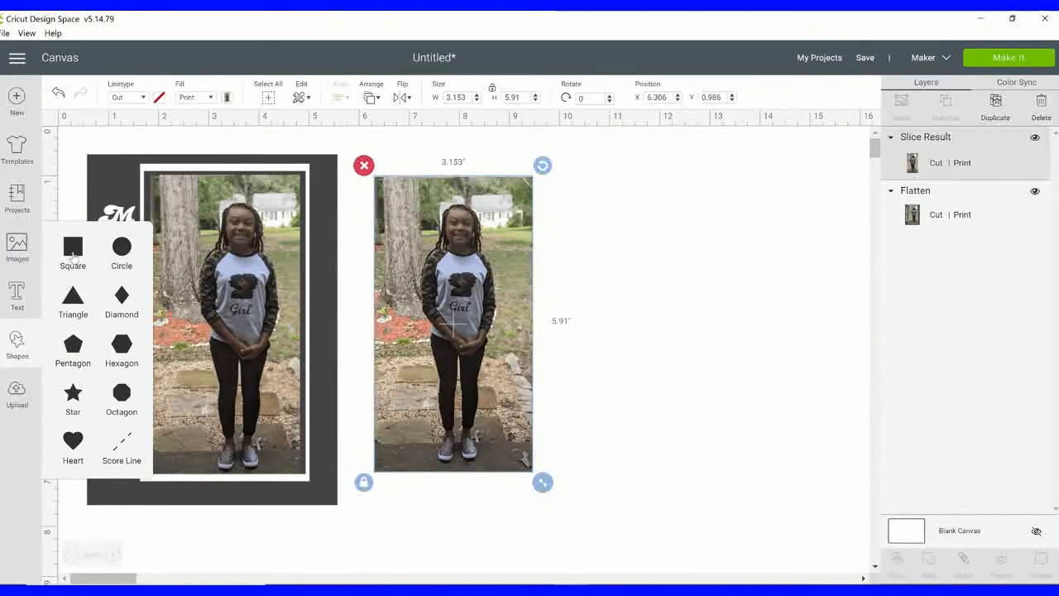
{"action": "left_click", "coordinate": [73, 248]}
{"action": "left_click_drag", "start_coordinate": [362, 379], "coordinate": [688, 254]}
{"action": "left_click_drag", "start_coordinate": [726, 341], "coordinate": [730, 347]}
{"action": "left_click_drag", "start_coordinate": [732, 404], "coordinate": [751, 367]}
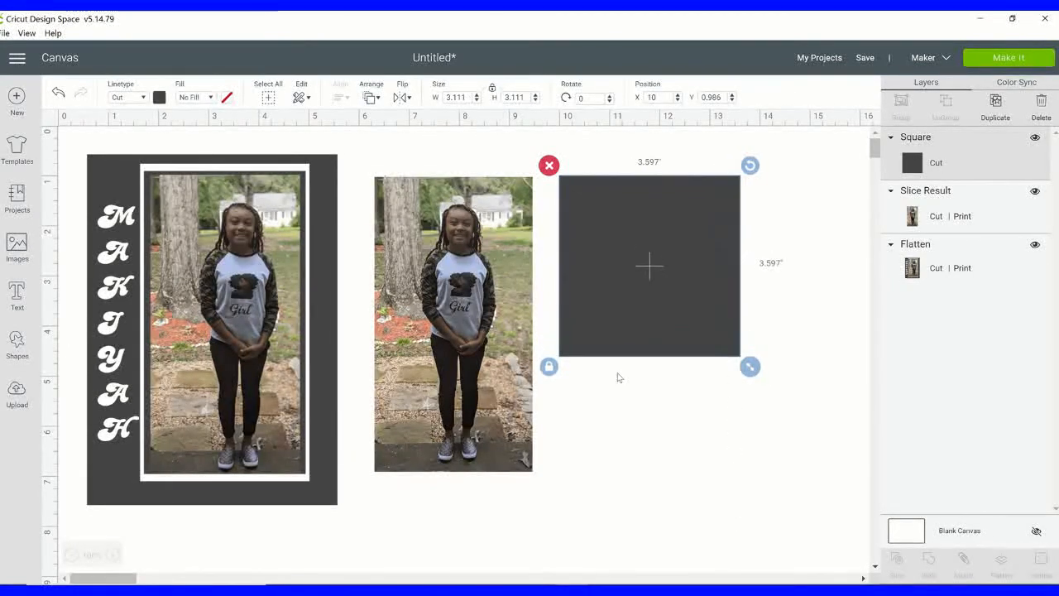
{"action": "left_click", "coordinate": [549, 368]}
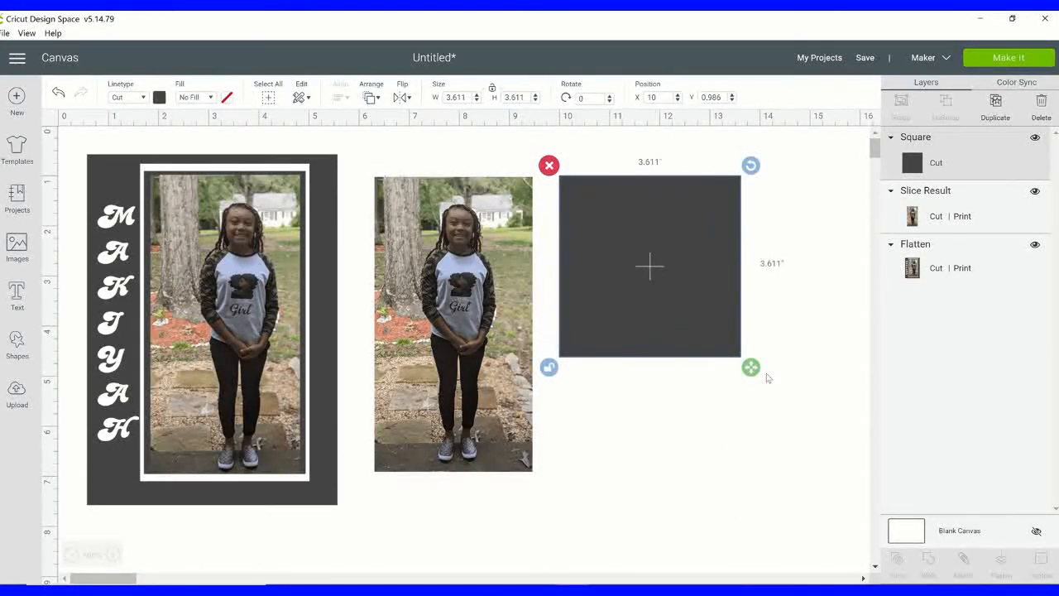
{"action": "left_click_drag", "start_coordinate": [711, 341], "coordinate": [495, 320]}
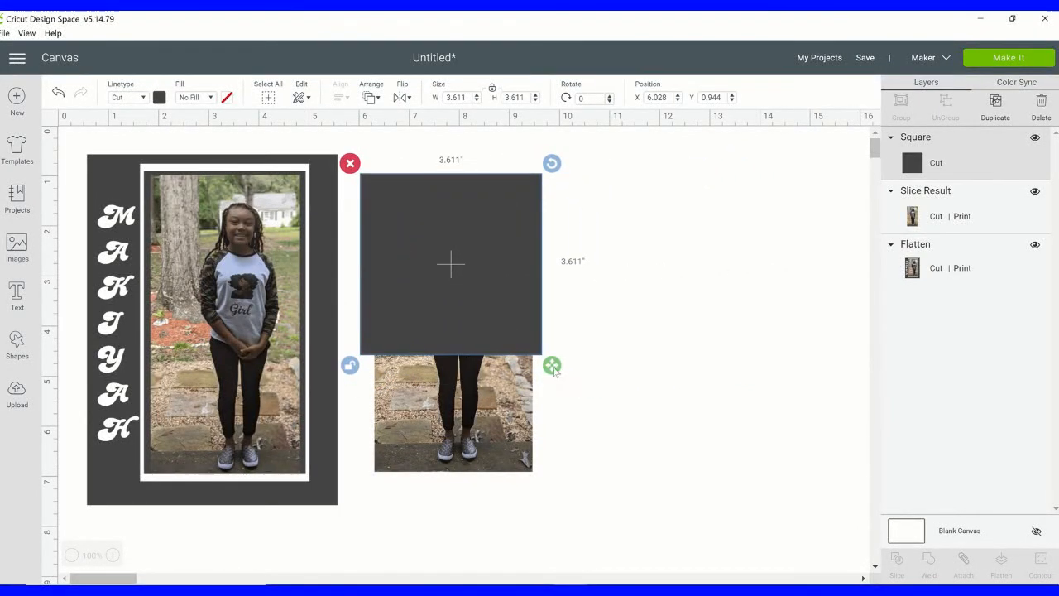
{"action": "left_click_drag", "start_coordinate": [554, 374], "coordinate": [564, 496]}
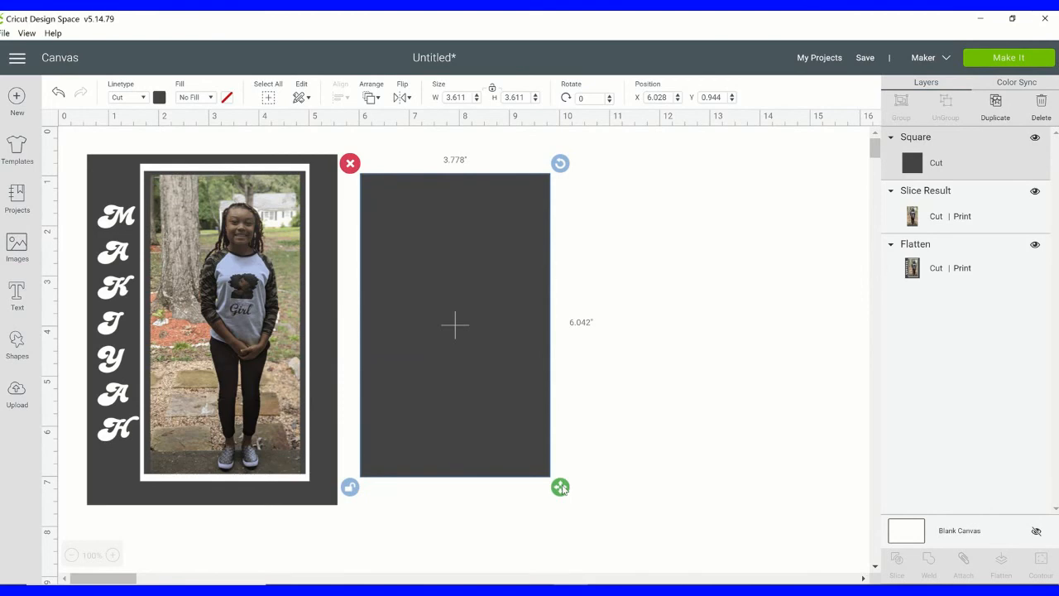
Step: Send the rectangle behind the photo, shift the photo down within it and extend the rectangle's height to about 6.29 in
{"action": "right_click", "coordinate": [523, 375]}
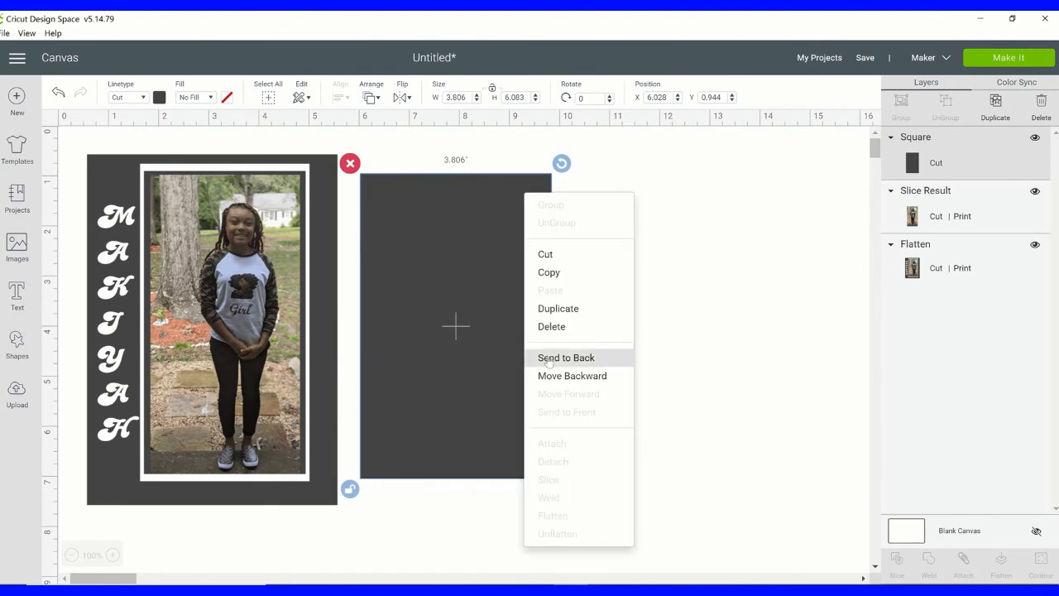
{"action": "left_click", "coordinate": [550, 358]}
{"action": "left_click_drag", "start_coordinate": [483, 279], "coordinate": [484, 302]}
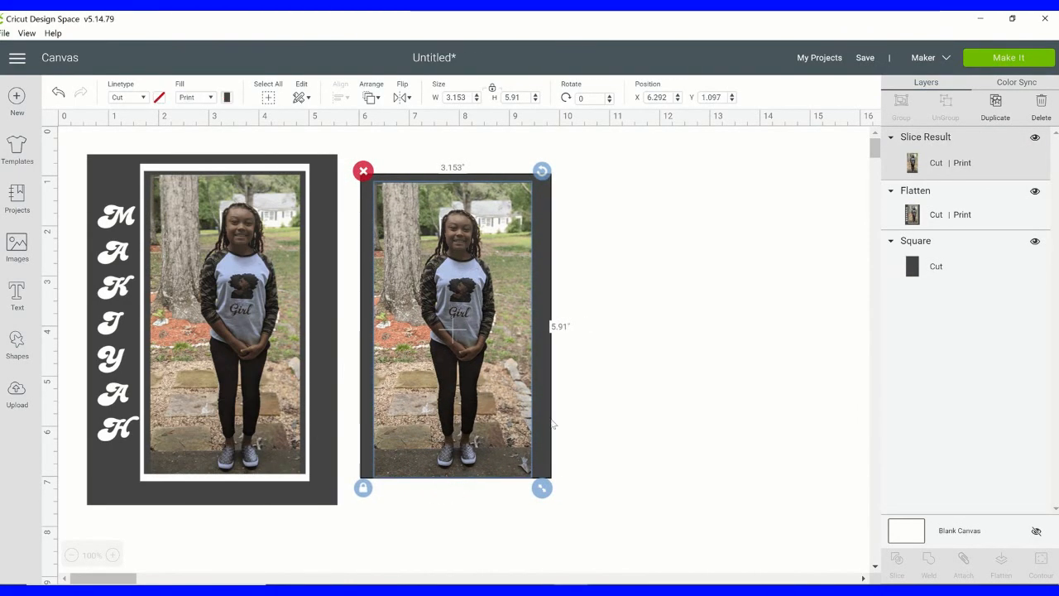
{"action": "left_click", "coordinate": [553, 456]}
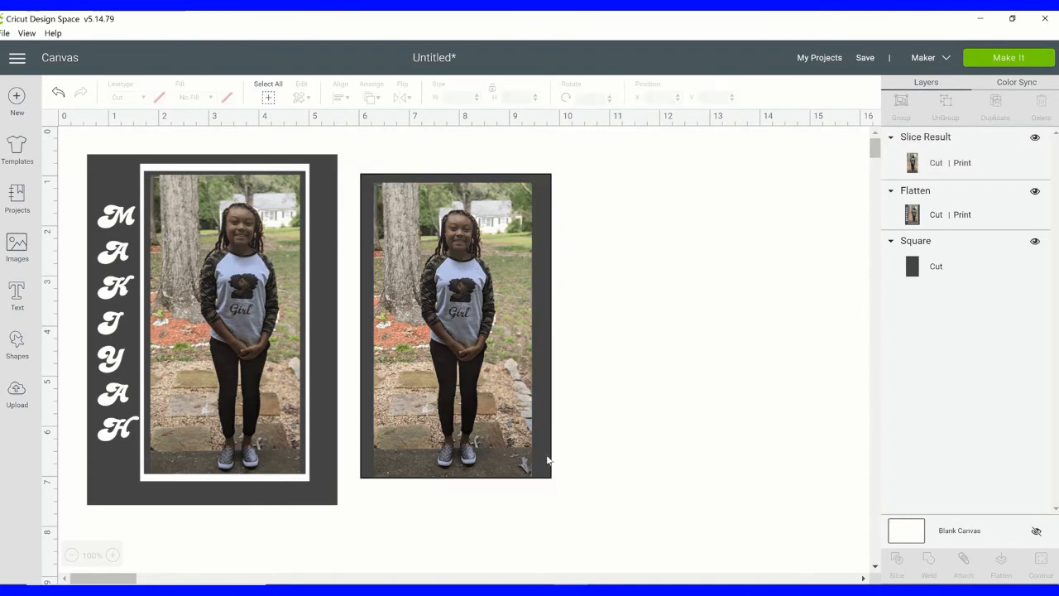
{"action": "left_click", "coordinate": [551, 468]}
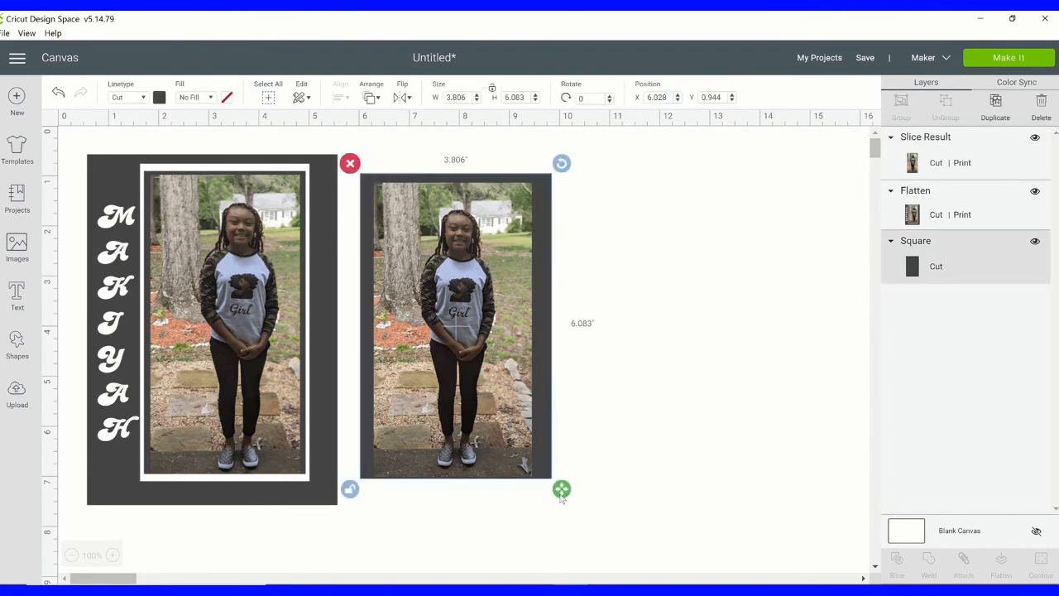
{"action": "left_click_drag", "start_coordinate": [562, 495], "coordinate": [562, 504]}
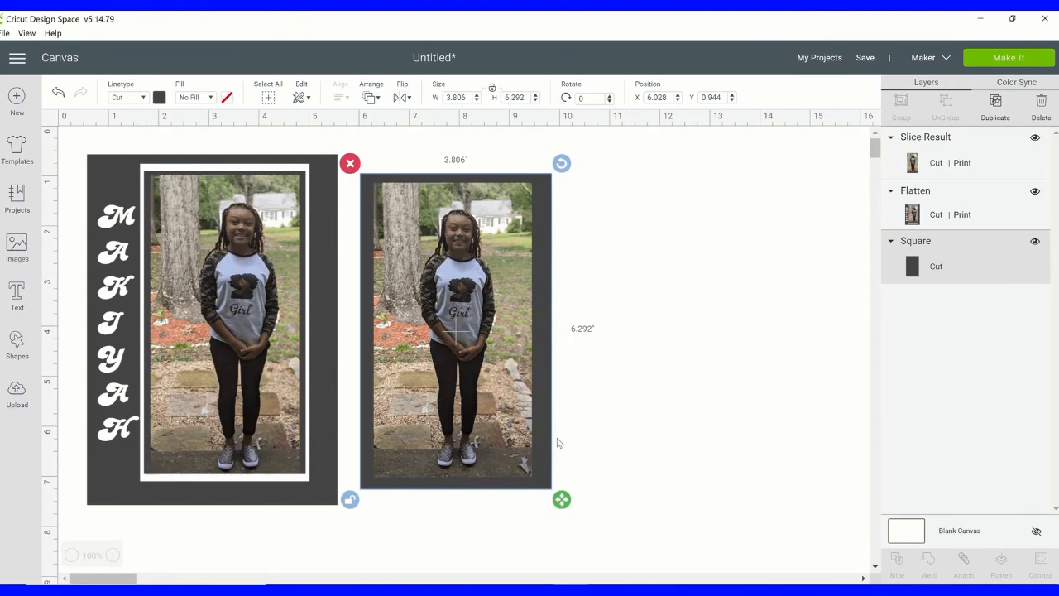
Step: Move the backing rectangle clear of the photo onto the empty canvas to its right and colour it red
{"action": "left_click", "coordinate": [520, 313]}
{"action": "left_click_drag", "start_coordinate": [543, 303], "coordinate": [758, 308]}
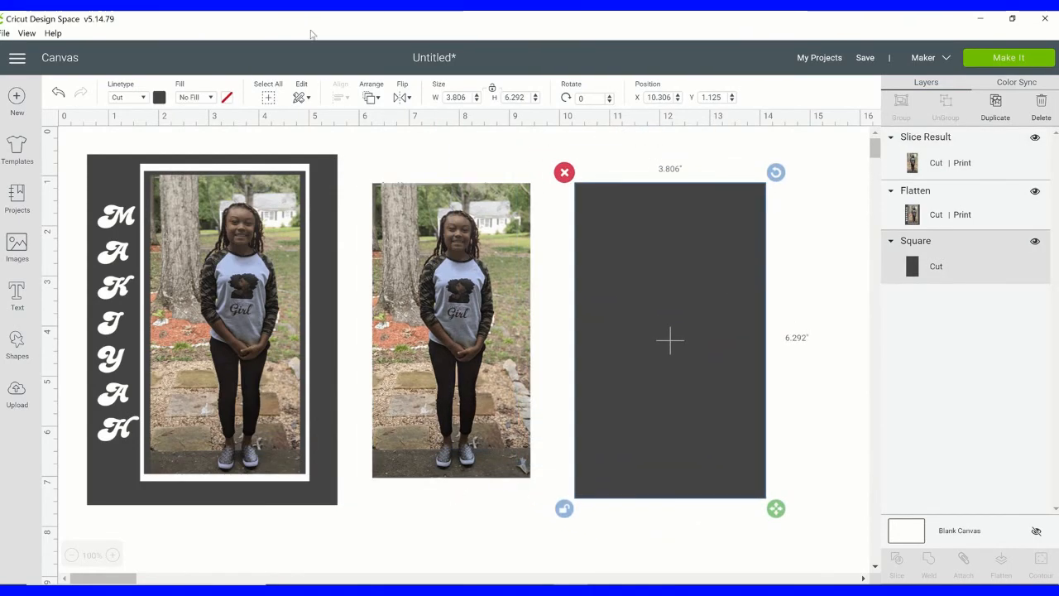
{"action": "left_click", "coordinate": [160, 97]}
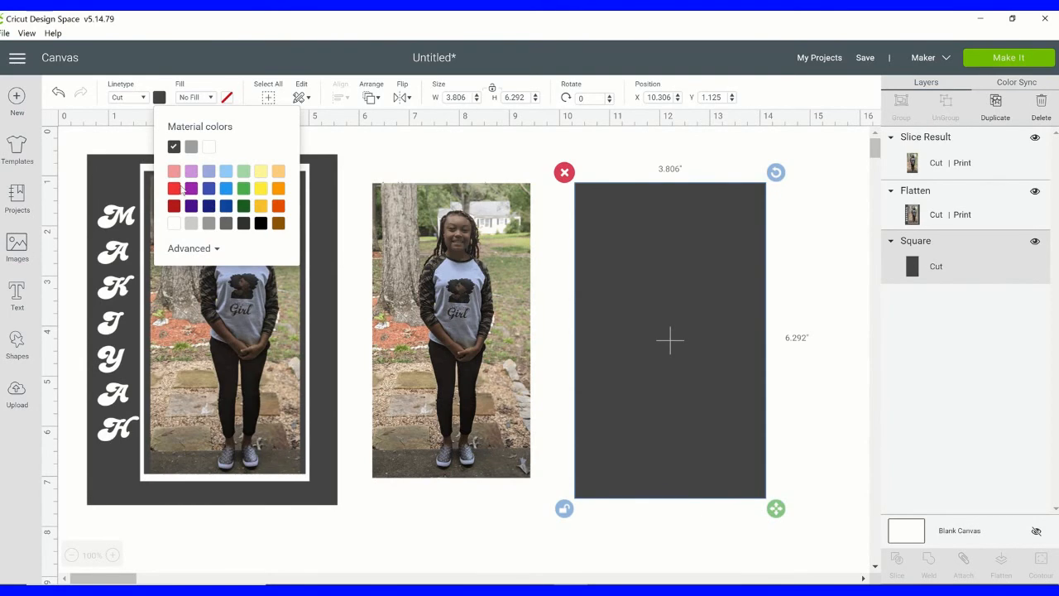
{"action": "left_click", "coordinate": [174, 189]}
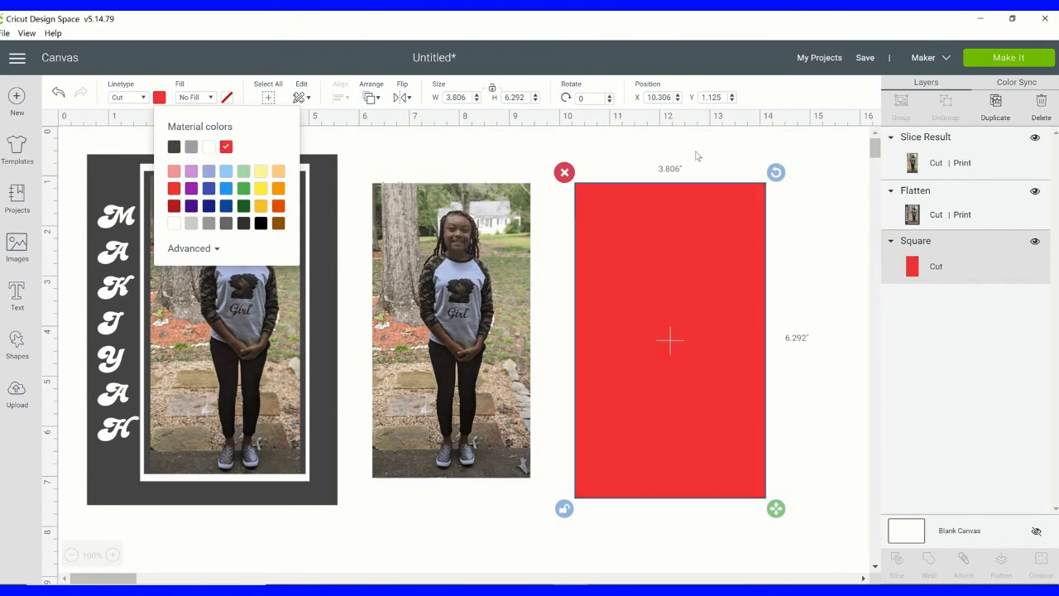
Step: Duplicate the red rectangle and shrink the copy to about 3.51 × 6.10 in so it sits inside the original with a narrow margin
{"action": "right_click", "coordinate": [669, 225]}
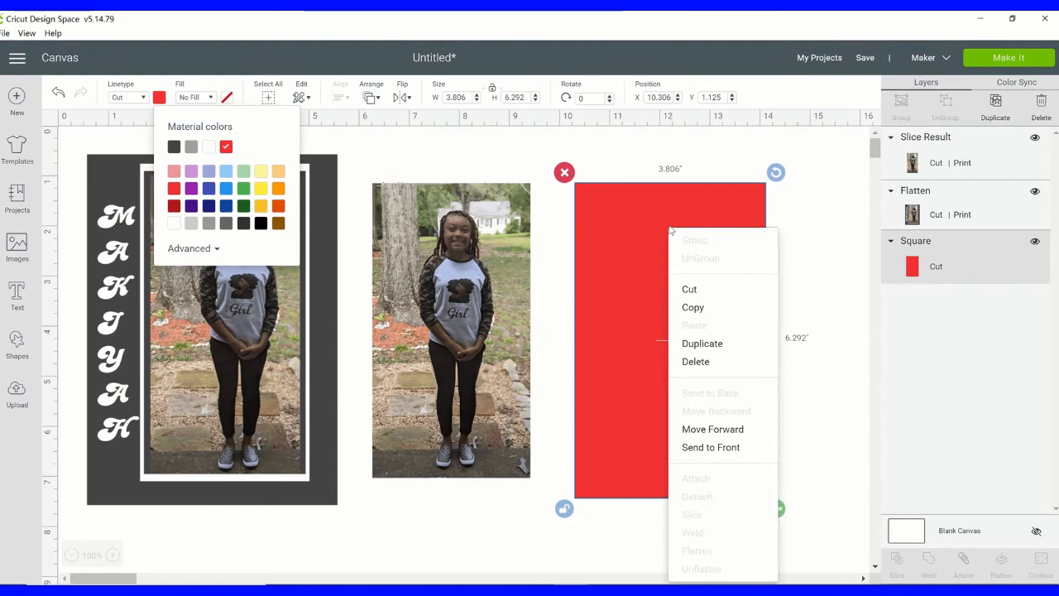
{"action": "left_click", "coordinate": [716, 345]}
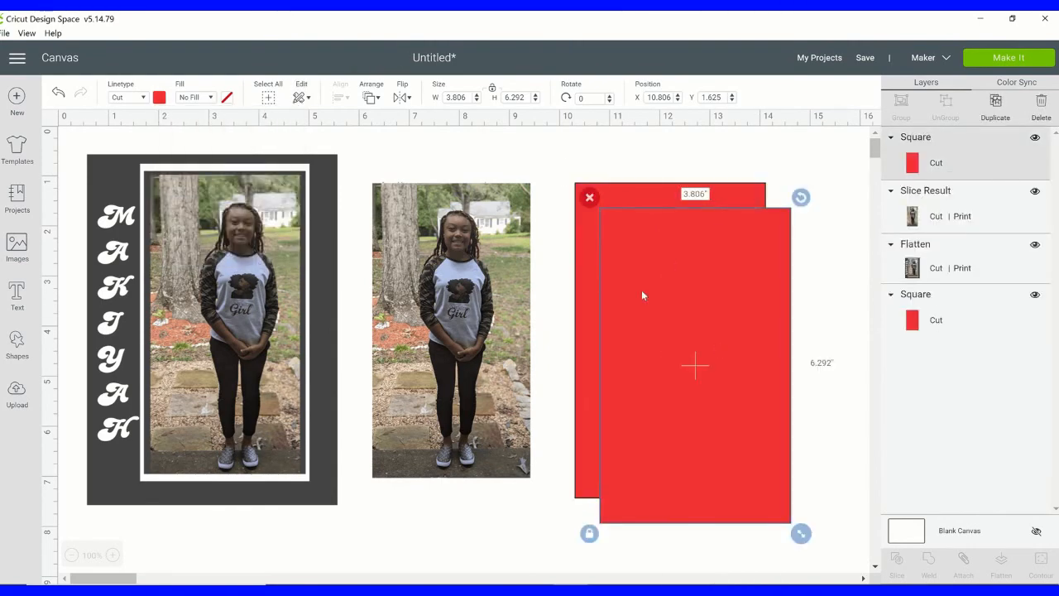
{"action": "left_click_drag", "start_coordinate": [642, 289], "coordinate": [625, 273]}
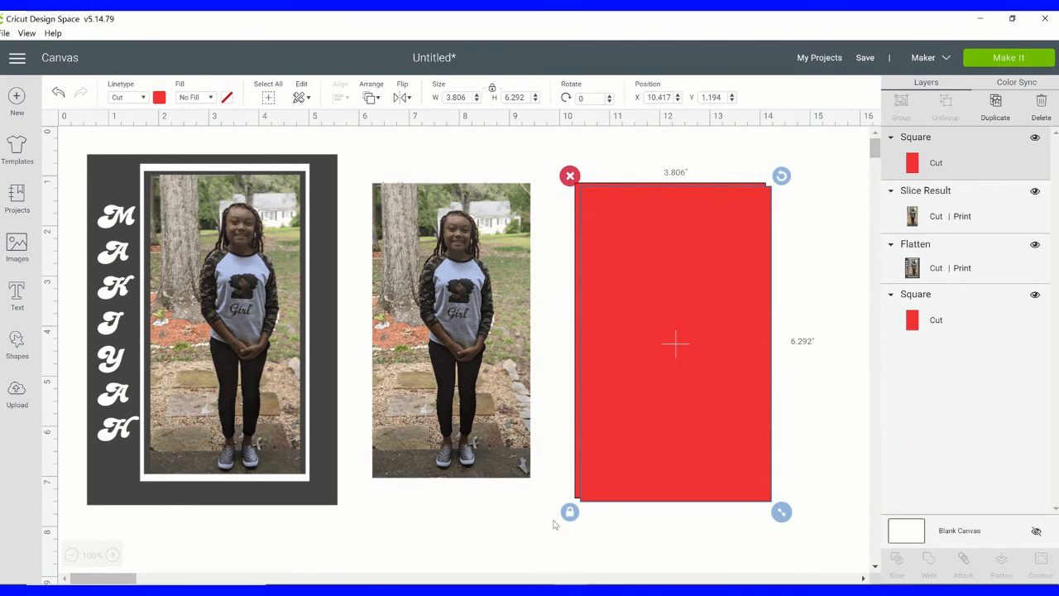
{"action": "left_click_drag", "start_coordinate": [783, 516], "coordinate": [767, 505]}
{"action": "left_click_drag", "start_coordinate": [720, 381], "coordinate": [722, 381]}
Step: Centre the two red rectangles on each other both horizontally and vertically
{"action": "left_click_drag", "start_coordinate": [556, 158], "coordinate": [812, 509]}
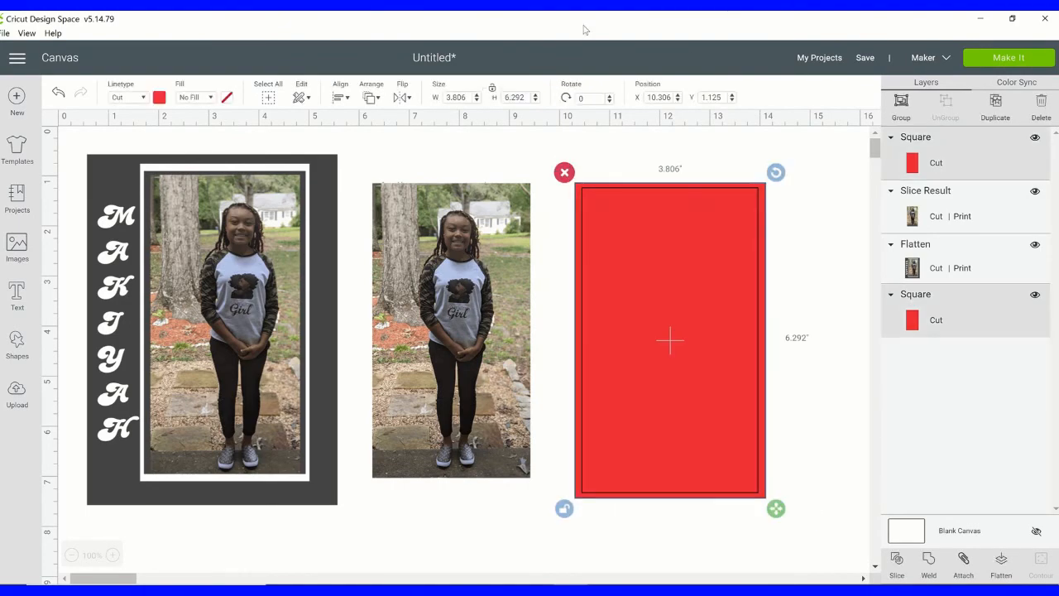
{"action": "left_click", "coordinate": [346, 98]}
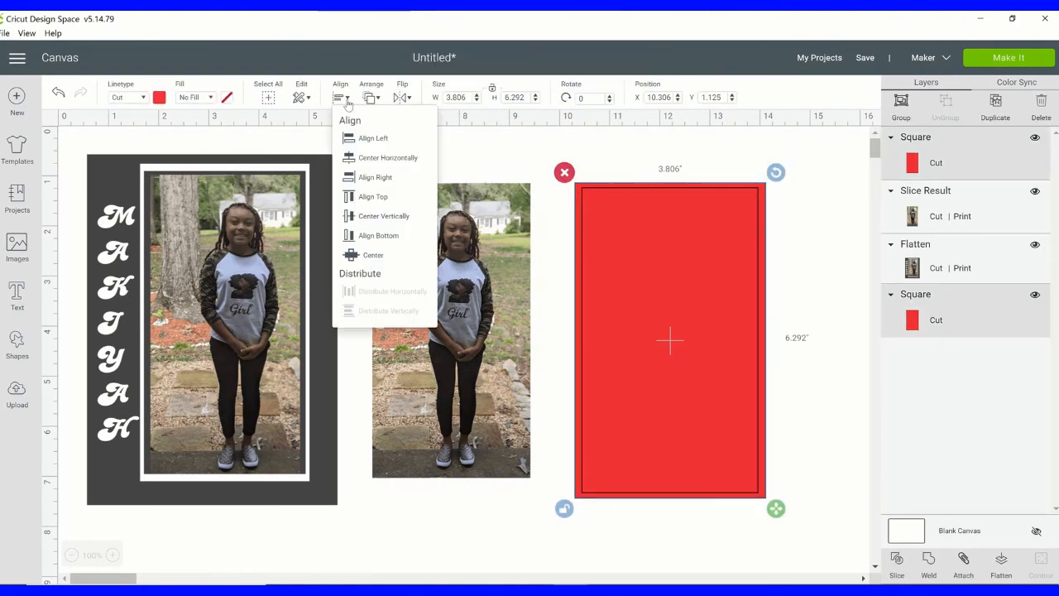
{"action": "left_click", "coordinate": [386, 158]}
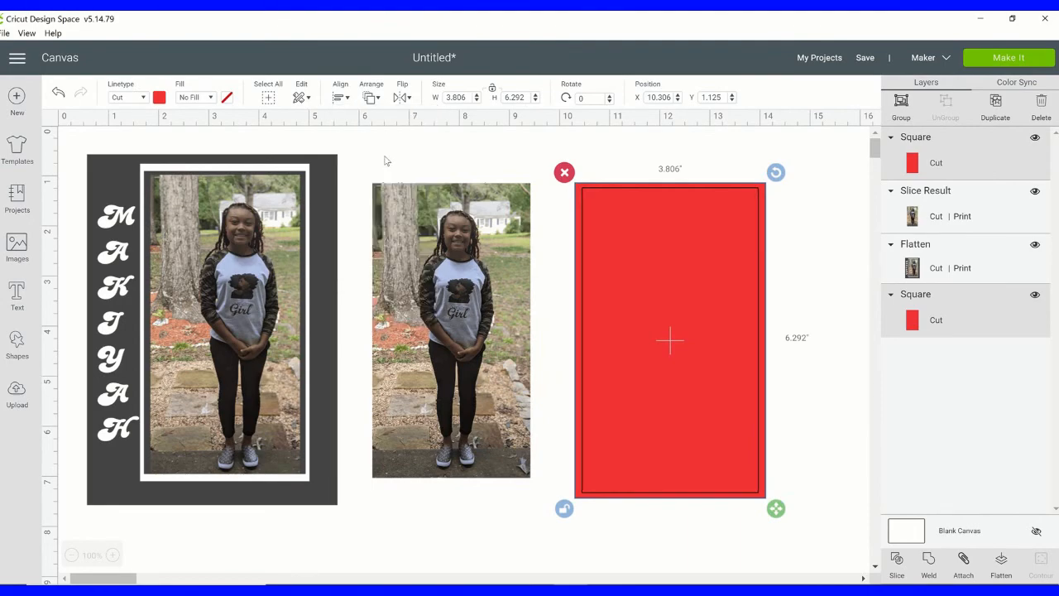
{"action": "left_click", "coordinate": [344, 98]}
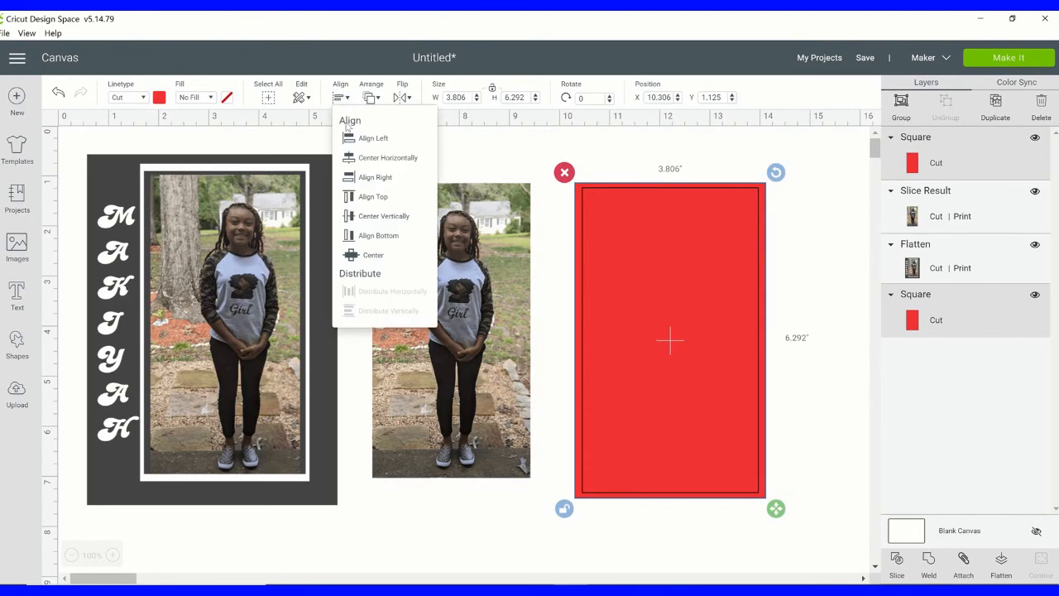
{"action": "left_click", "coordinate": [386, 217]}
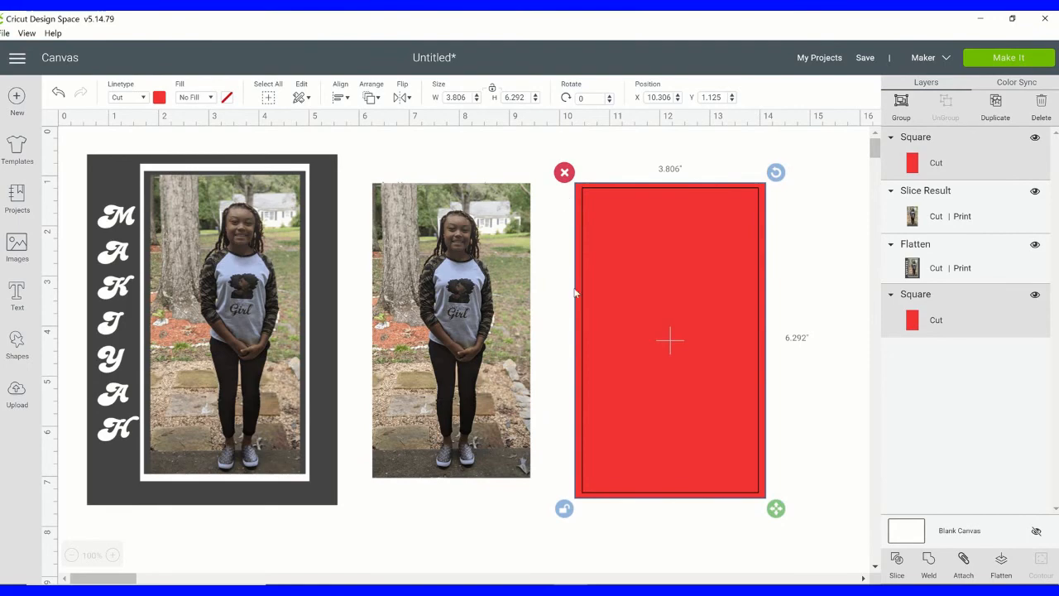
Step: Slice the two centred red rectangles and delete both solid inner pieces, leaving only the thin red border frame
{"action": "left_click", "coordinate": [807, 224]}
{"action": "left_click_drag", "start_coordinate": [611, 247], "coordinate": [875, 577]}
{"action": "left_click", "coordinate": [896, 563]}
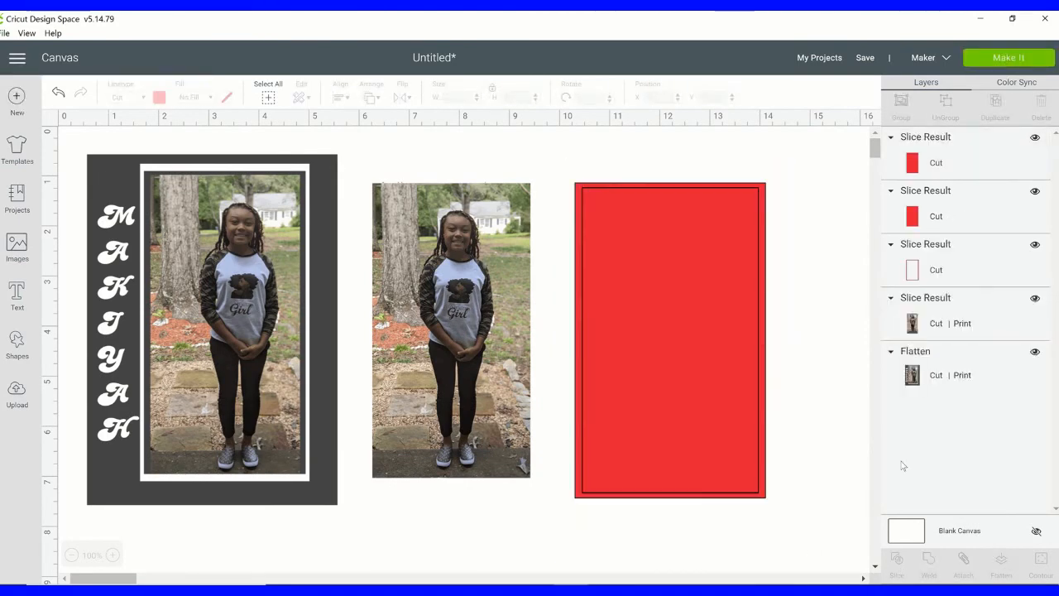
{"action": "left_click", "coordinate": [719, 294]}
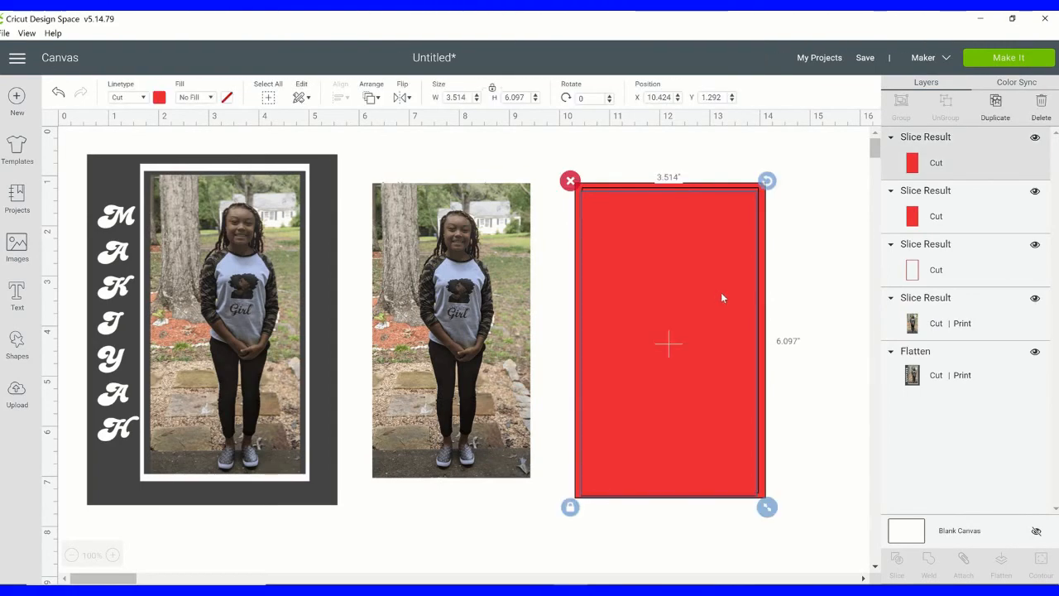
{"action": "key", "text": "Delete"}
{"action": "left_click", "coordinate": [723, 294]}
{"action": "key", "text": "Delete"}
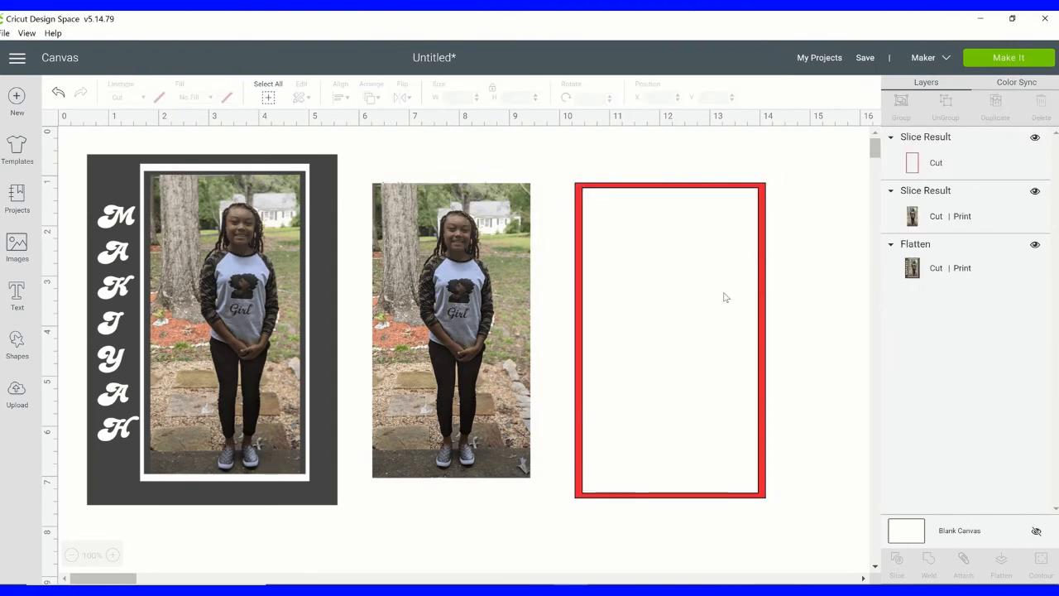
Step: Move the red border frame around the cropped photo so an even gap surrounds the picture
{"action": "left_click_drag", "start_coordinate": [712, 308], "coordinate": [490, 294]}
{"action": "left_click_drag", "start_coordinate": [540, 173], "coordinate": [539, 180]}
{"action": "left_click", "coordinate": [668, 245]}
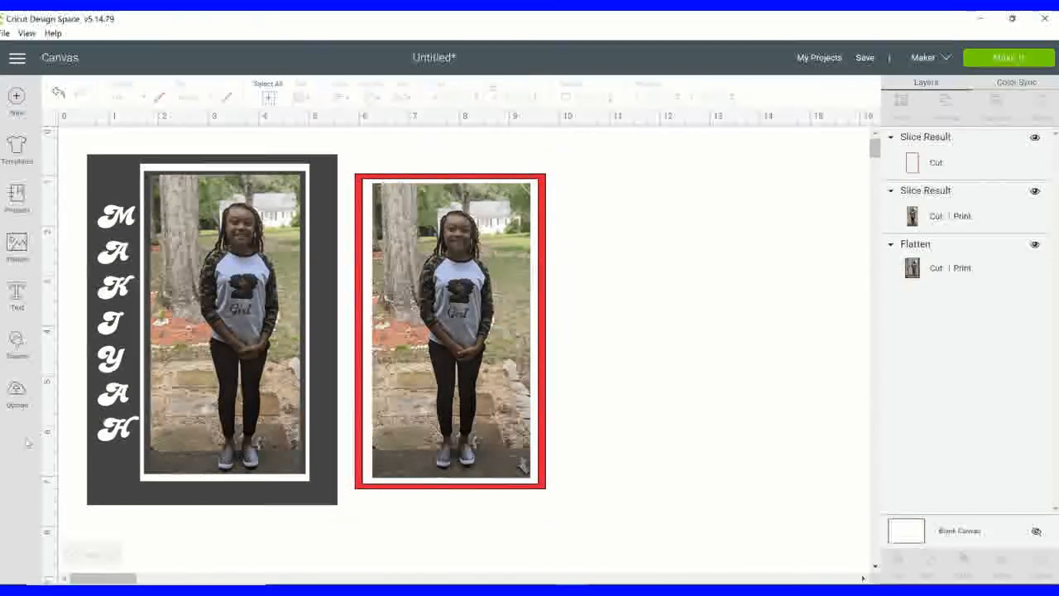
Step: Add a dark grey square, stretch it to about 5.07 × 6.99 in over the framed photo and send it to the back
{"action": "left_click", "coordinate": [17, 344]}
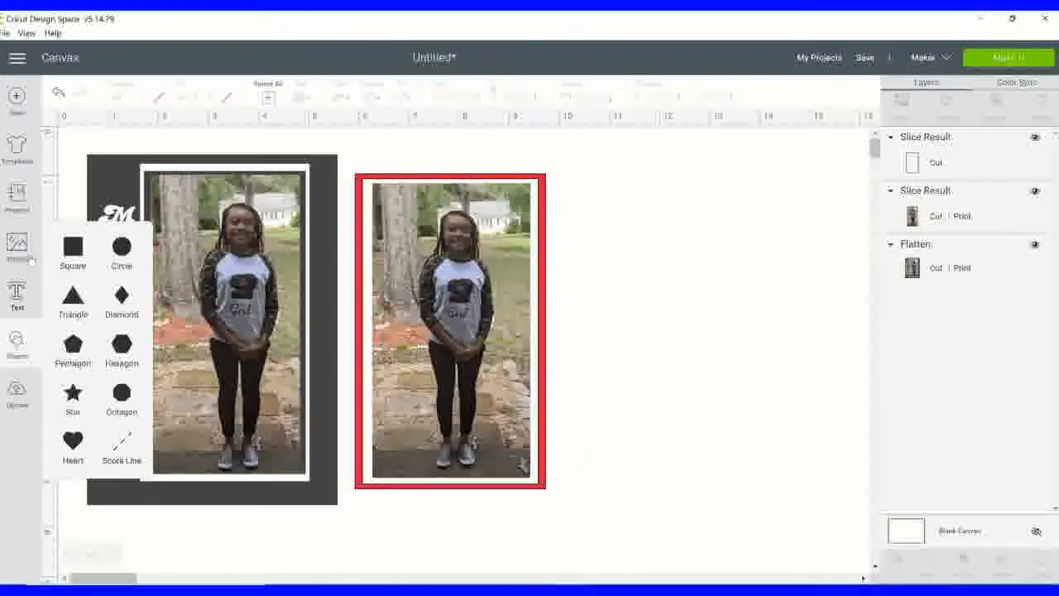
{"action": "left_click_drag", "start_coordinate": [334, 405], "coordinate": [426, 267]}
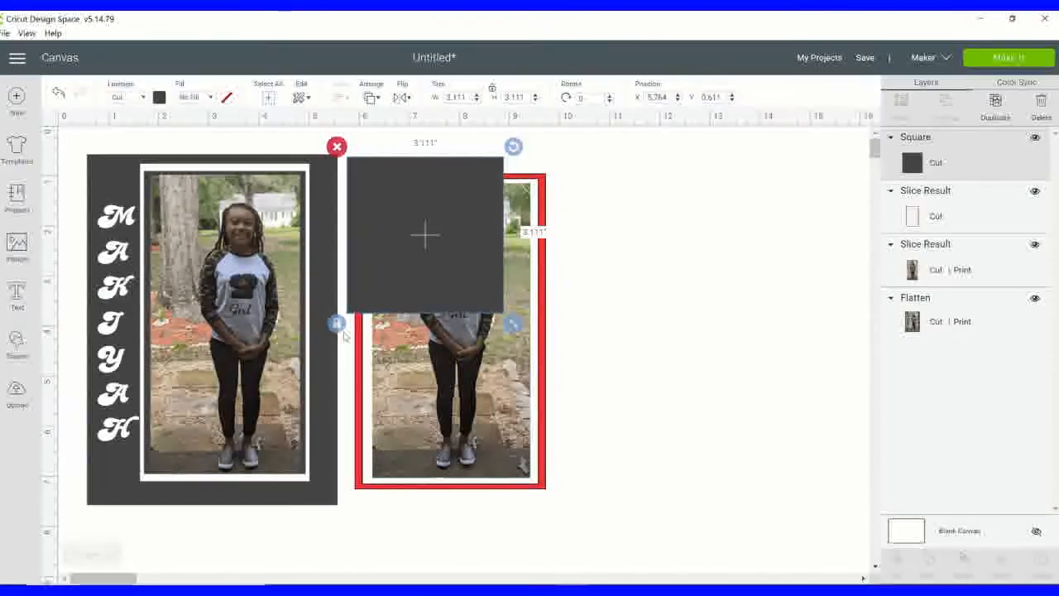
{"action": "left_click_drag", "start_coordinate": [514, 327], "coordinate": [612, 516]}
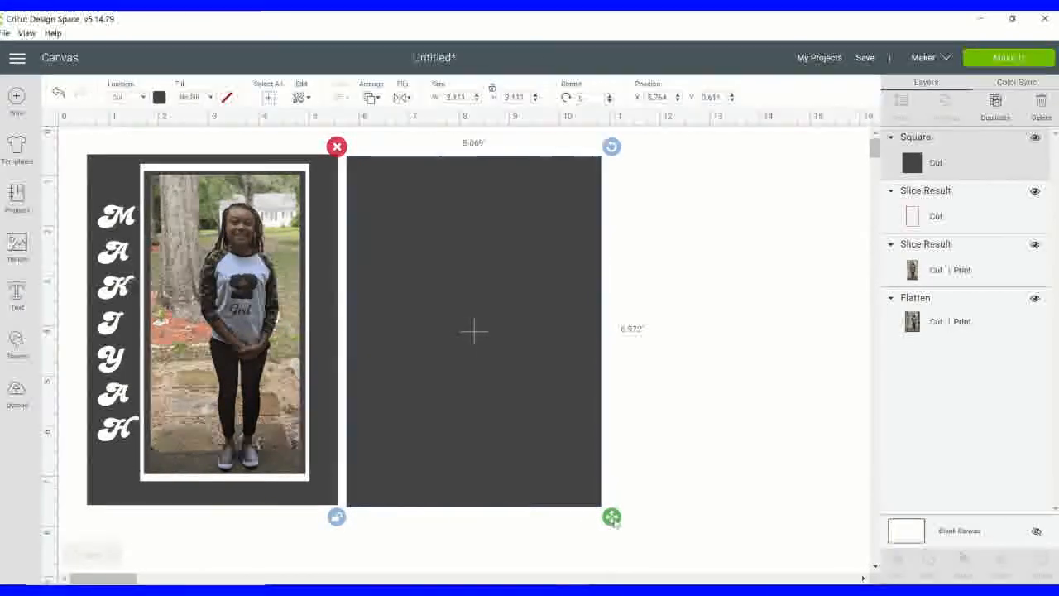
{"action": "right_click", "coordinate": [539, 378]}
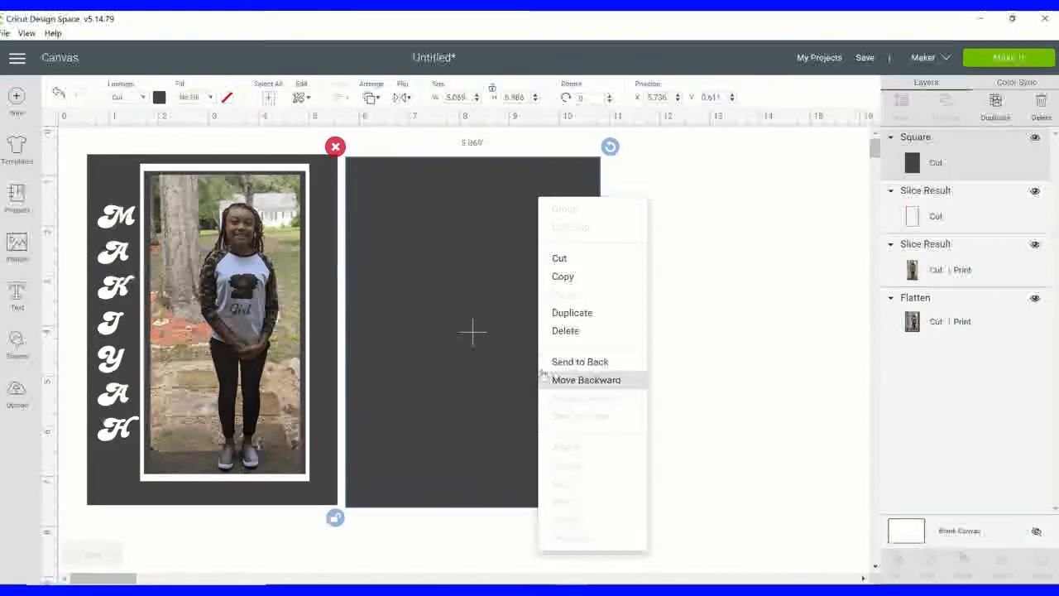
{"action": "left_click", "coordinate": [580, 364]}
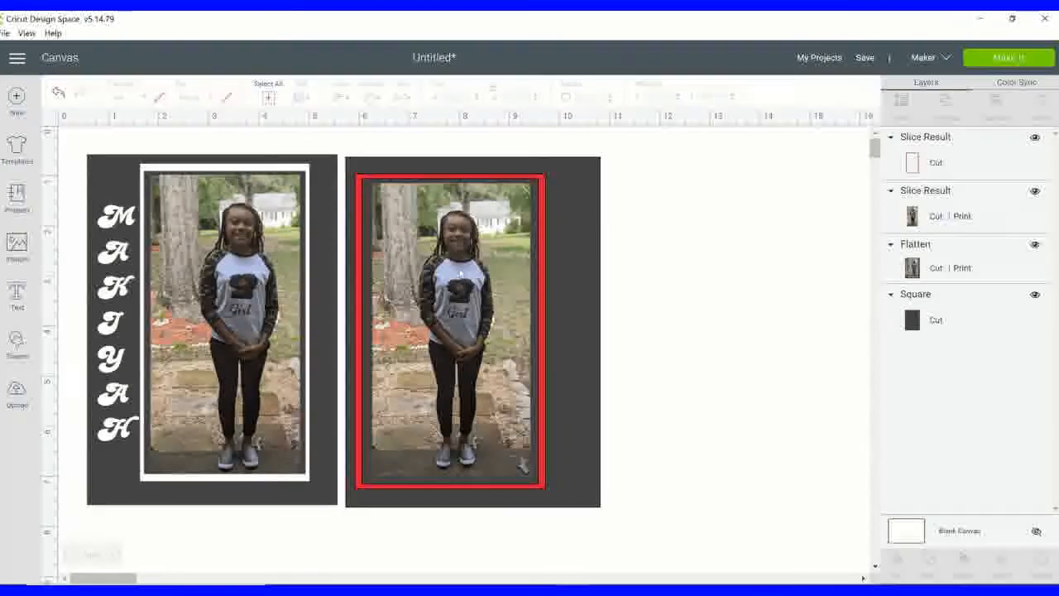
Step: Move the dark backing rectangle clear of the photo and group the red frame with the cropped photo
{"action": "left_click", "coordinate": [445, 184]}
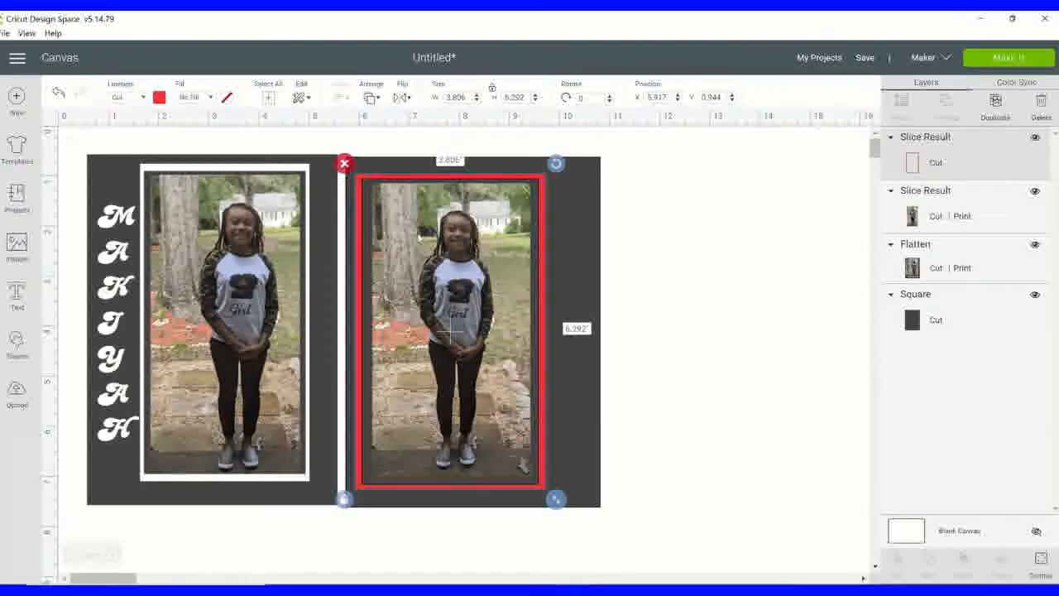
{"action": "left_click", "coordinate": [640, 223]}
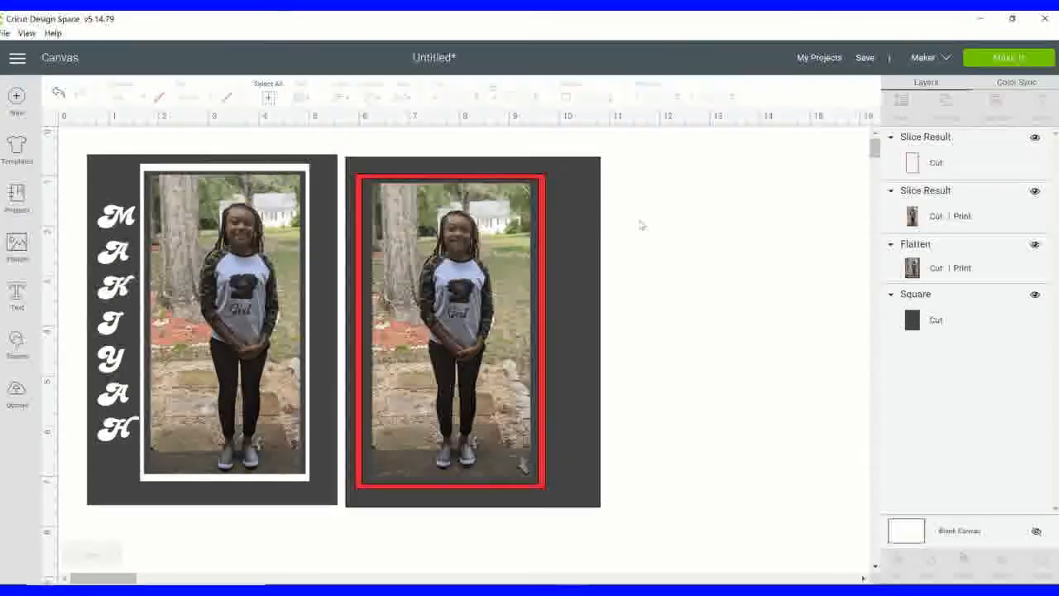
{"action": "left_click_drag", "start_coordinate": [575, 201], "coordinate": [828, 277]}
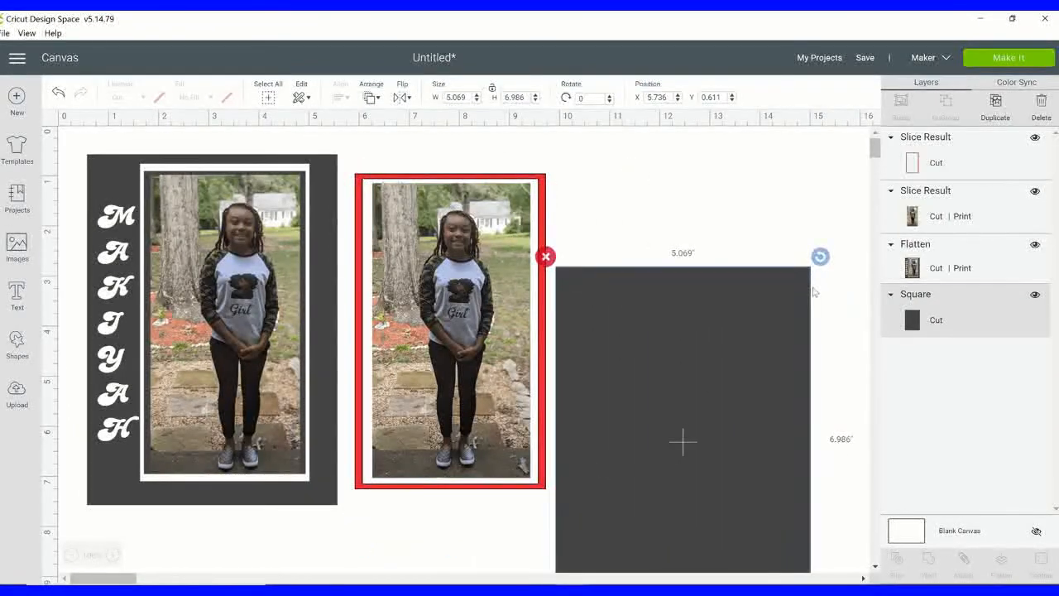
{"action": "left_click", "coordinate": [408, 213]}
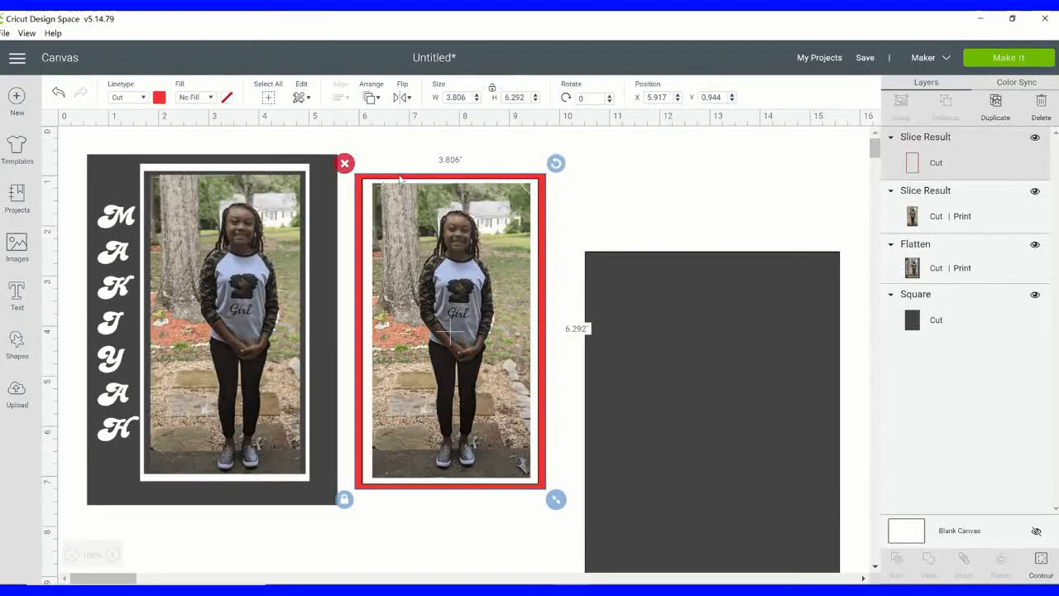
{"action": "left_click", "coordinate": [972, 215], "text": "shift"}
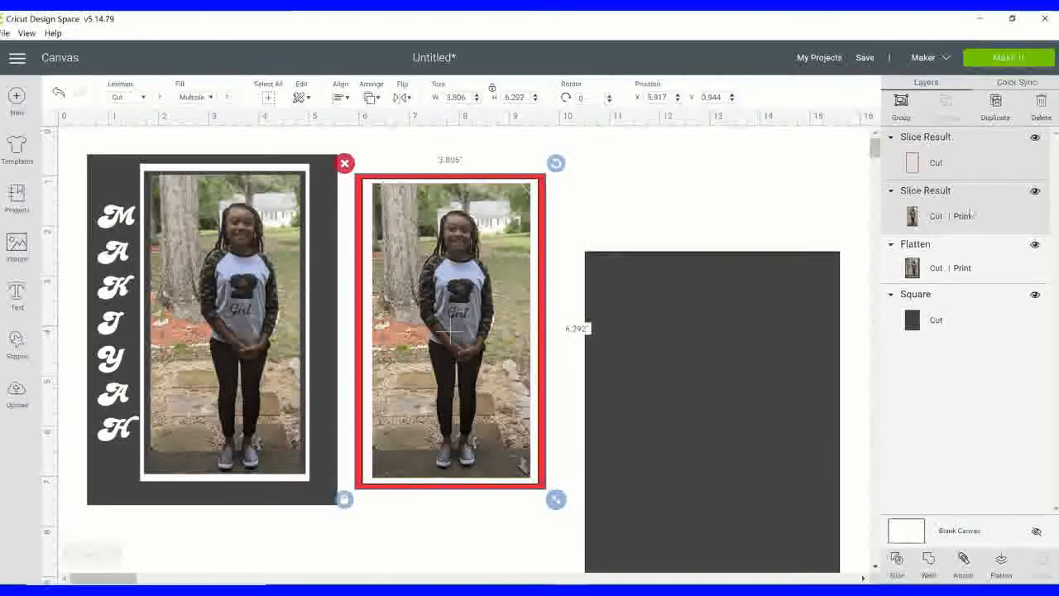
{"action": "left_click", "coordinate": [908, 113]}
Step: Shift the framed photo group right and place the dark rectangle behind it, leaving a wider strip on the photo's left side
{"action": "left_click_drag", "start_coordinate": [491, 358], "coordinate": [577, 351]}
{"action": "left_click_drag", "start_coordinate": [703, 383], "coordinate": [542, 298]}
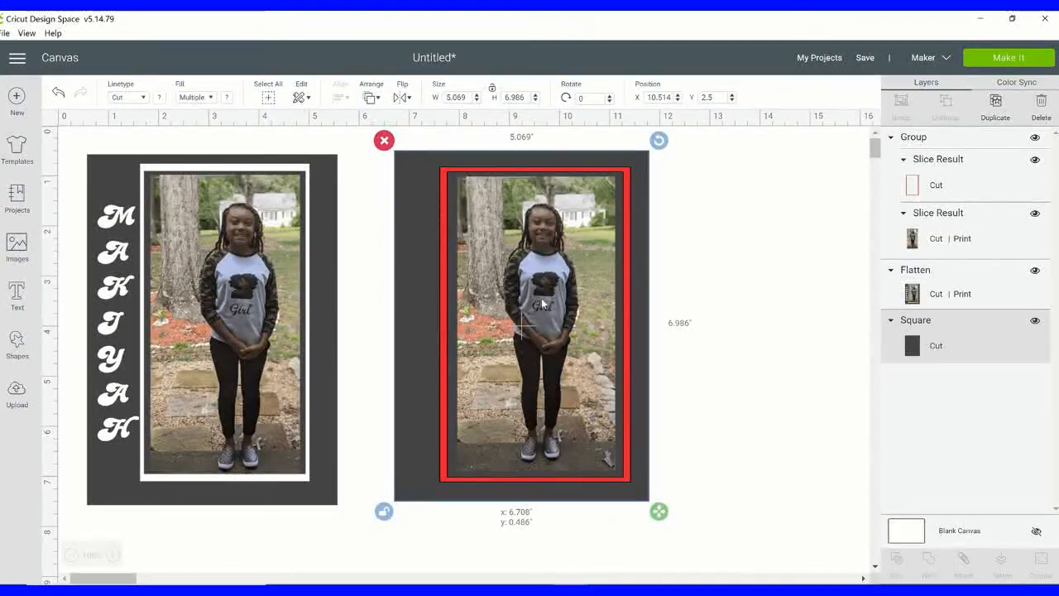
{"action": "left_click", "coordinate": [700, 307]}
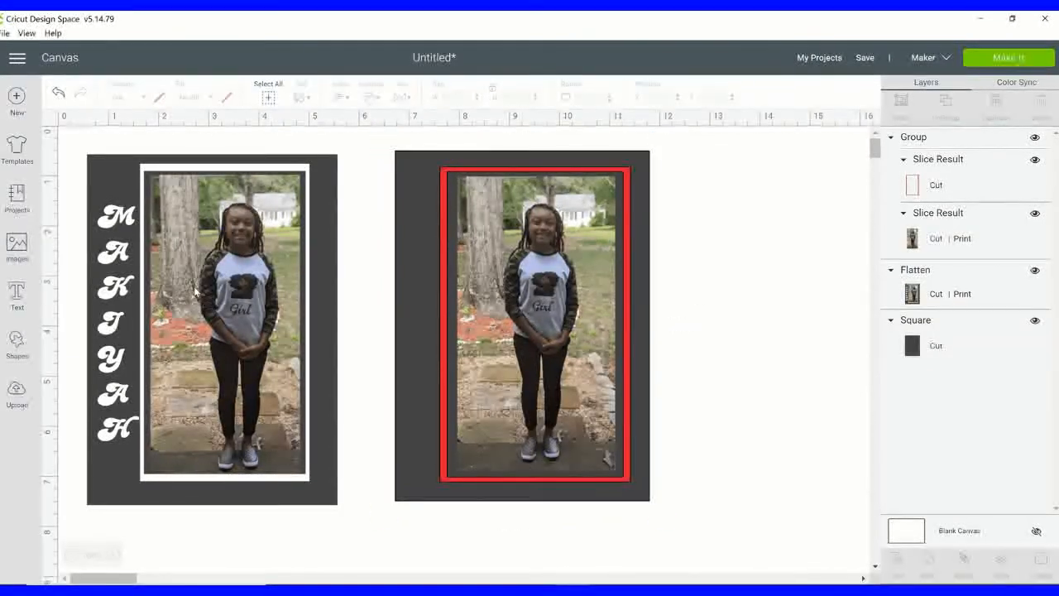
Step: Add a Candice Regular text with the child's first name in capitals, one letter per line
{"action": "left_click", "coordinate": [16, 292]}
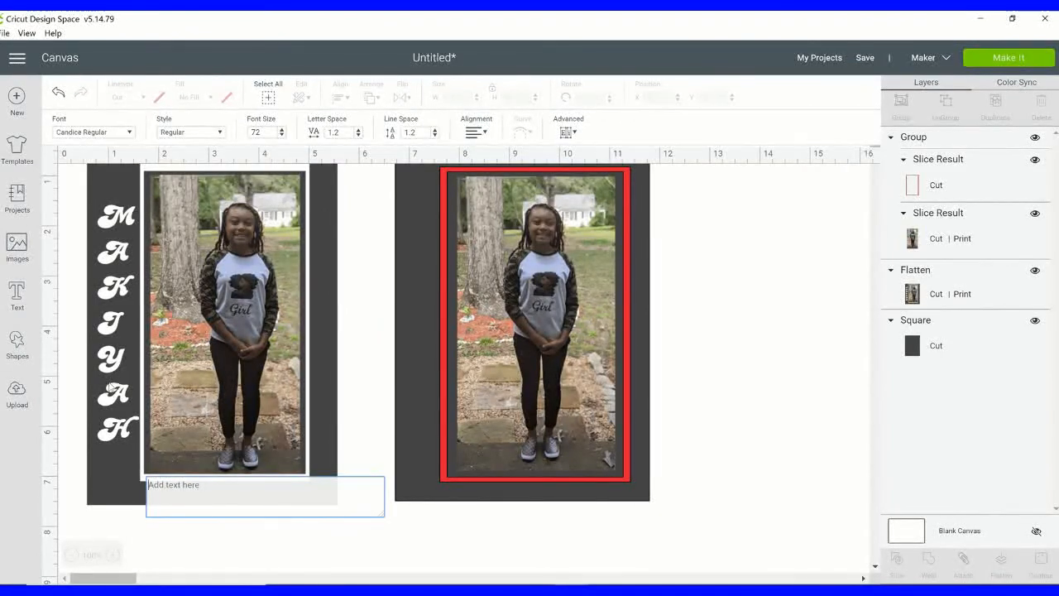
{"action": "type", "text": "M"}
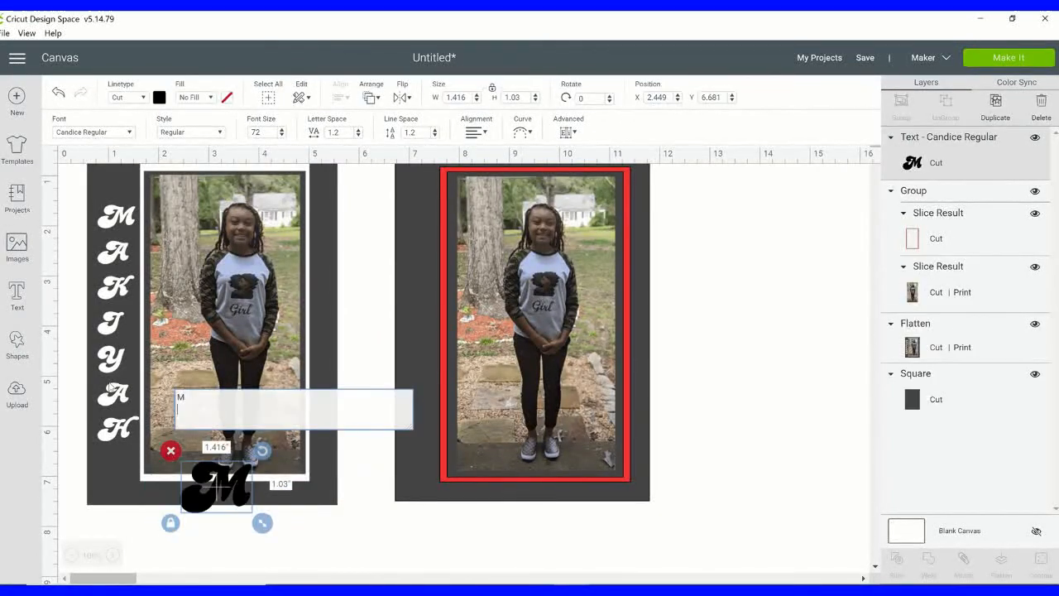
{"action": "type", "text": "A"}
{"action": "key", "text": "Return"}
{"action": "type", "text": "K"}
{"action": "key", "text": "Return"}
{"action": "type", "text": "I"}
{"action": "key", "text": "Return"}
{"action": "type", "text": "Y"}
{"action": "key", "text": "Return"}
{"action": "type", "text": "A"}
{"action": "key", "text": "Return"}
{"action": "type", "text": "H"}
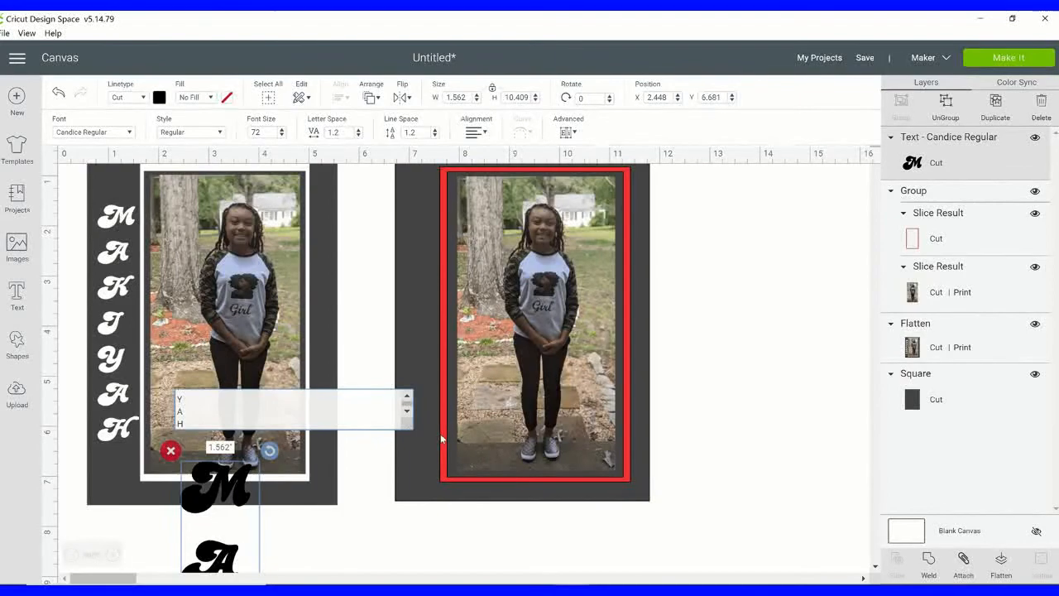
{"action": "key", "text": "Return"}
{"action": "left_click", "coordinate": [356, 510]}
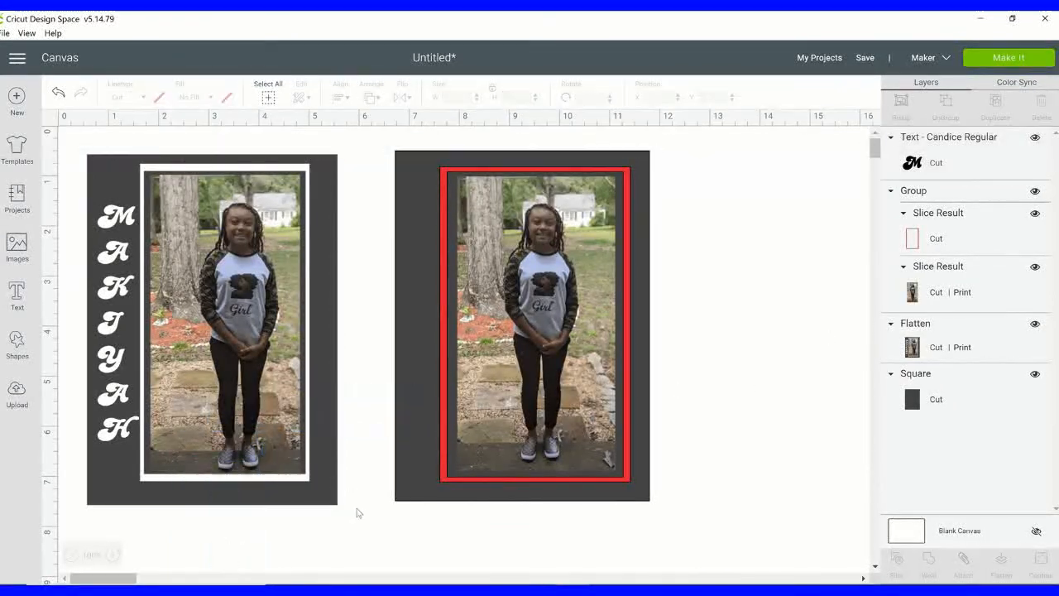
Step: Move the vertical name between the two designs, colour it red and shrink it to about 1.08 × 5.40 in
{"action": "left_click_drag", "start_coordinate": [198, 497], "coordinate": [370, 231]}
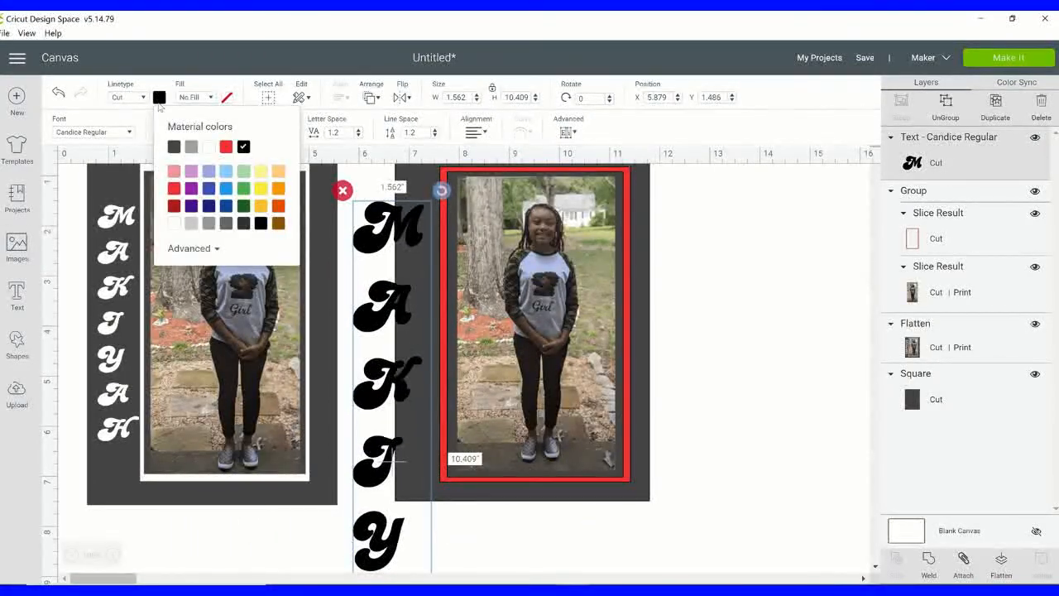
{"action": "left_click", "coordinate": [226, 149]}
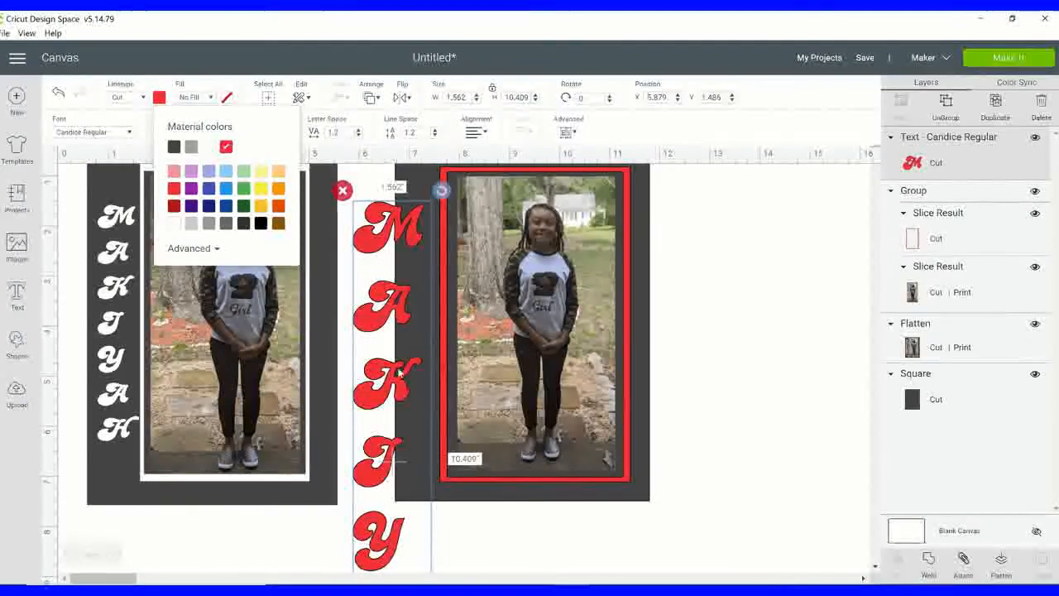
{"action": "scroll", "coordinate": [434, 463], "scroll_direction": "down", "scroll_amount": 5}
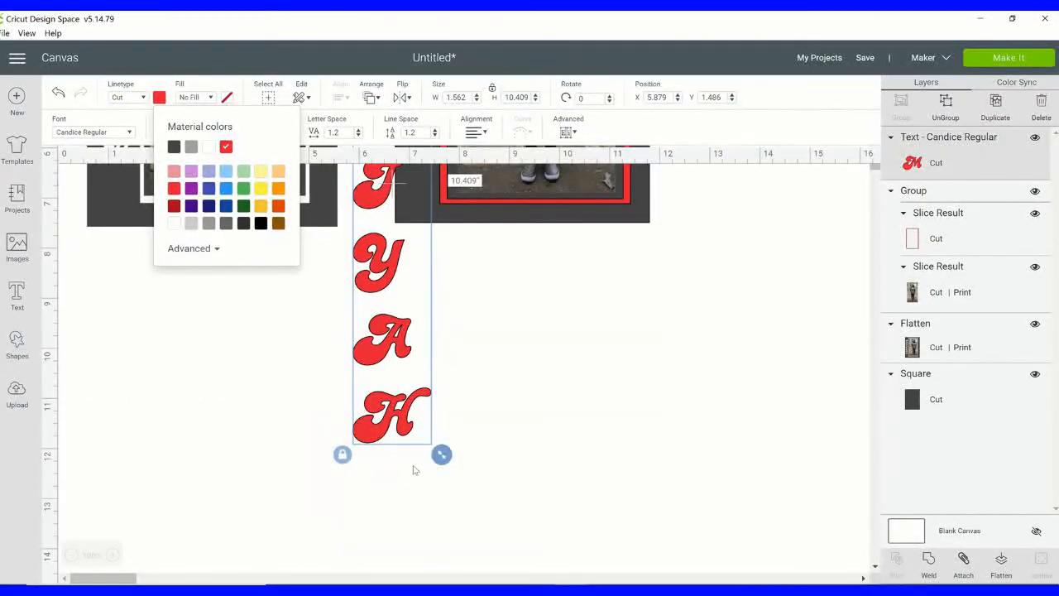
{"action": "left_click_drag", "start_coordinate": [442, 461], "coordinate": [417, 163]}
{"action": "scroll", "coordinate": [433, 271], "scroll_direction": "up", "scroll_amount": 3}
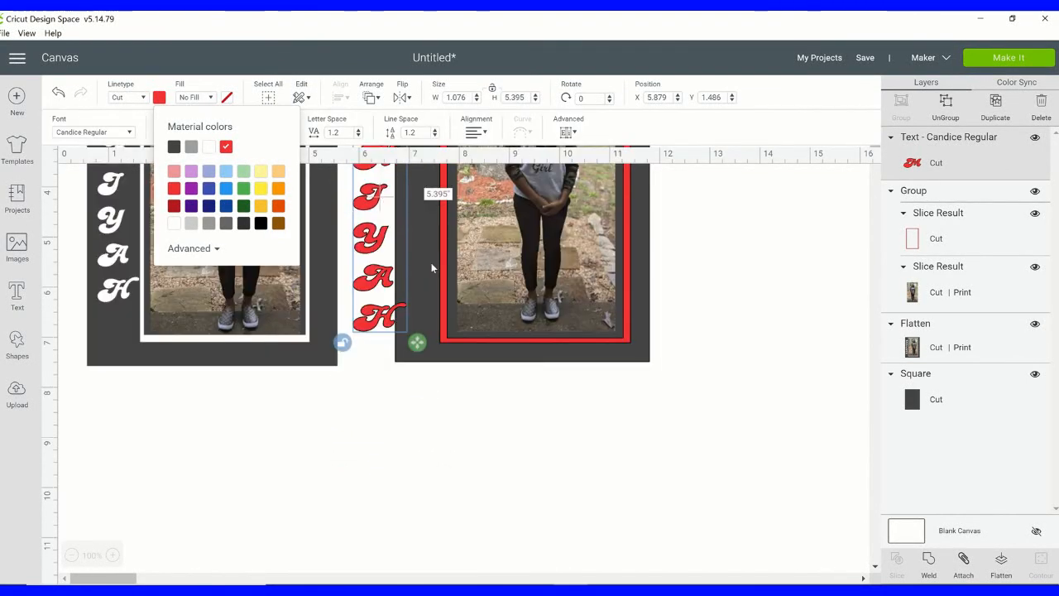
Step: Place the vertical name on the dark strip beside the framed photo and narrow it to about 0.74 in wide
{"action": "left_click_drag", "start_coordinate": [407, 310], "coordinate": [456, 318]}
{"action": "scroll", "coordinate": [455, 354], "scroll_direction": "up", "scroll_amount": 1}
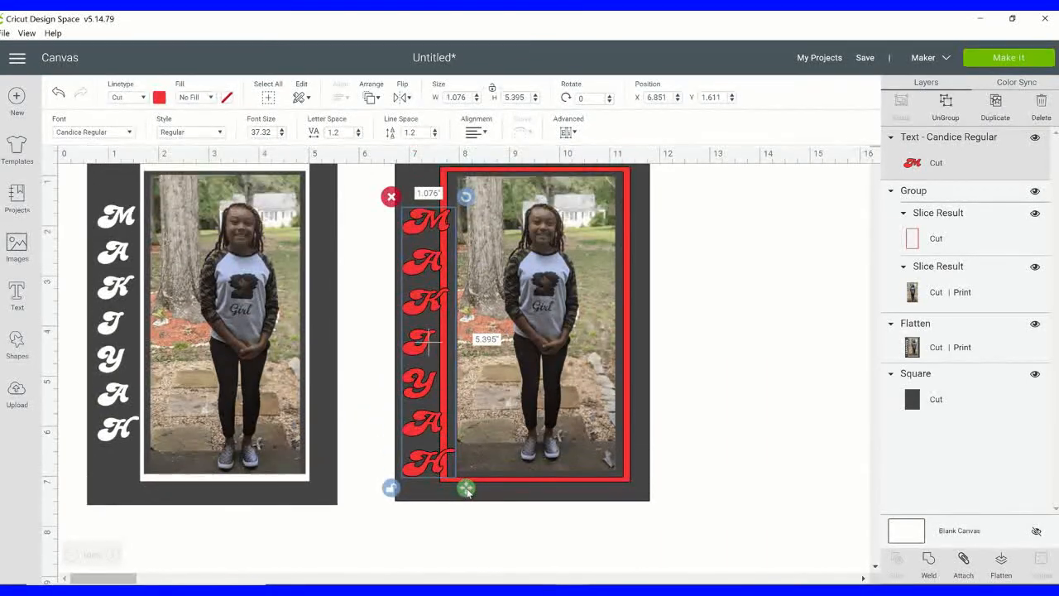
{"action": "left_click_drag", "start_coordinate": [469, 490], "coordinate": [424, 448]}
{"action": "left_click", "coordinate": [703, 400]}
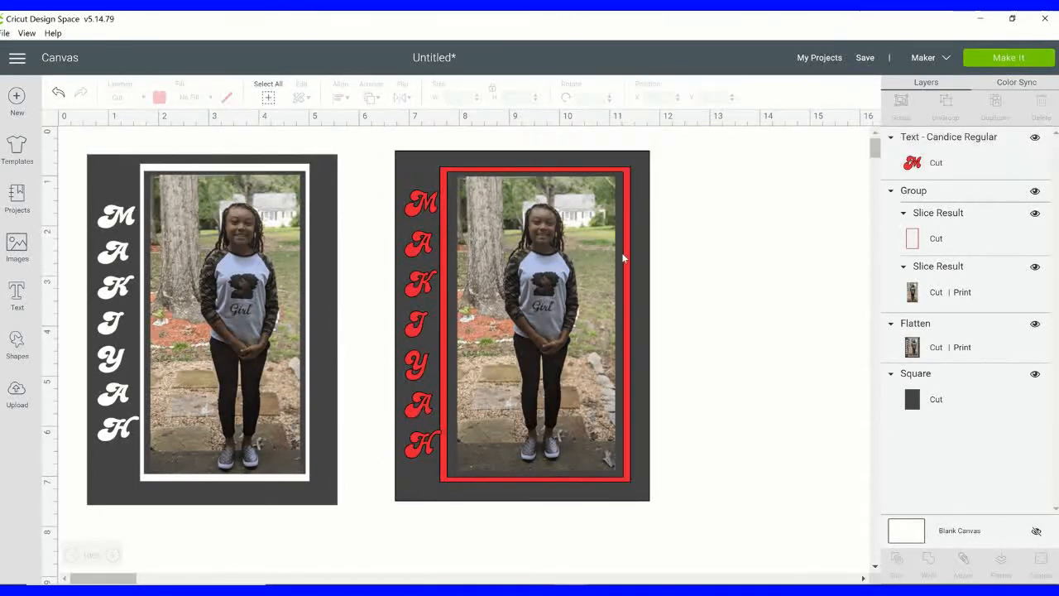
Step: Nudge the framed photo right and slightly down, and lower the vertical name slightly to balance the spacing on the backing
{"action": "left_click_drag", "start_coordinate": [531, 212], "coordinate": [537, 211]}
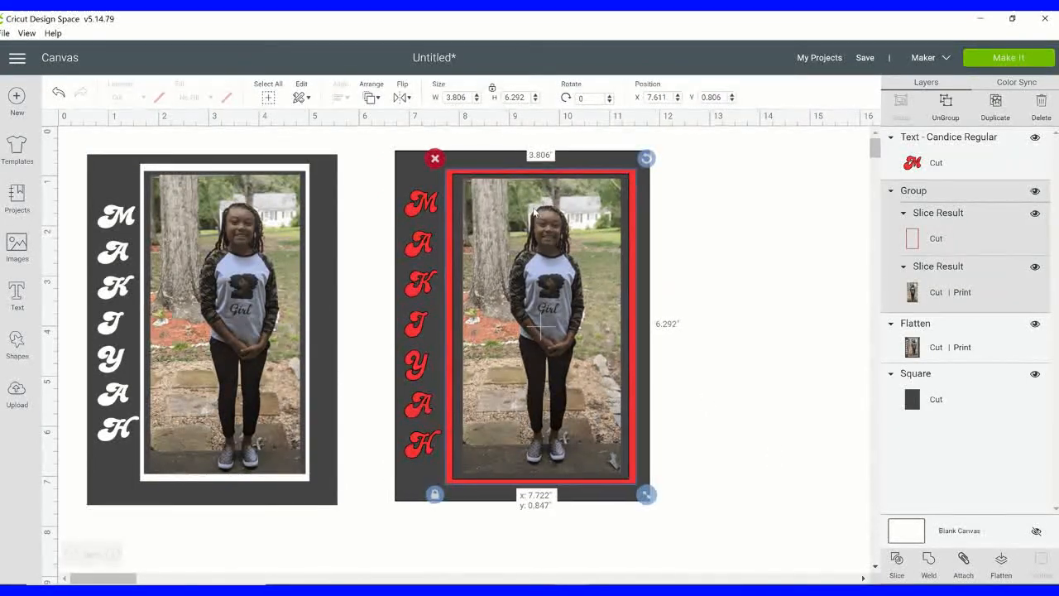
{"action": "left_click", "coordinate": [704, 291]}
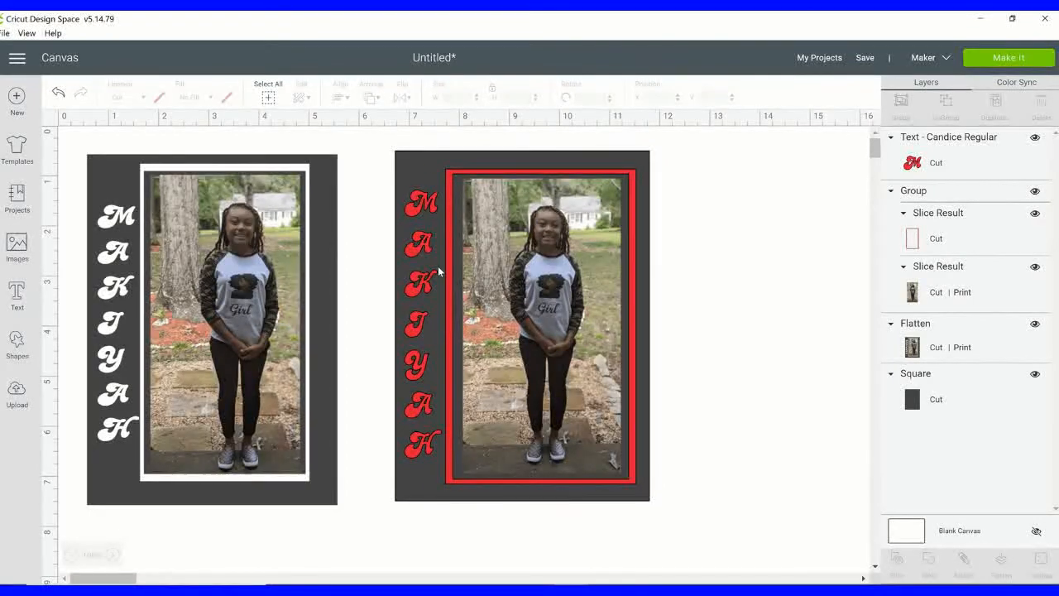
{"action": "left_click", "coordinate": [420, 254]}
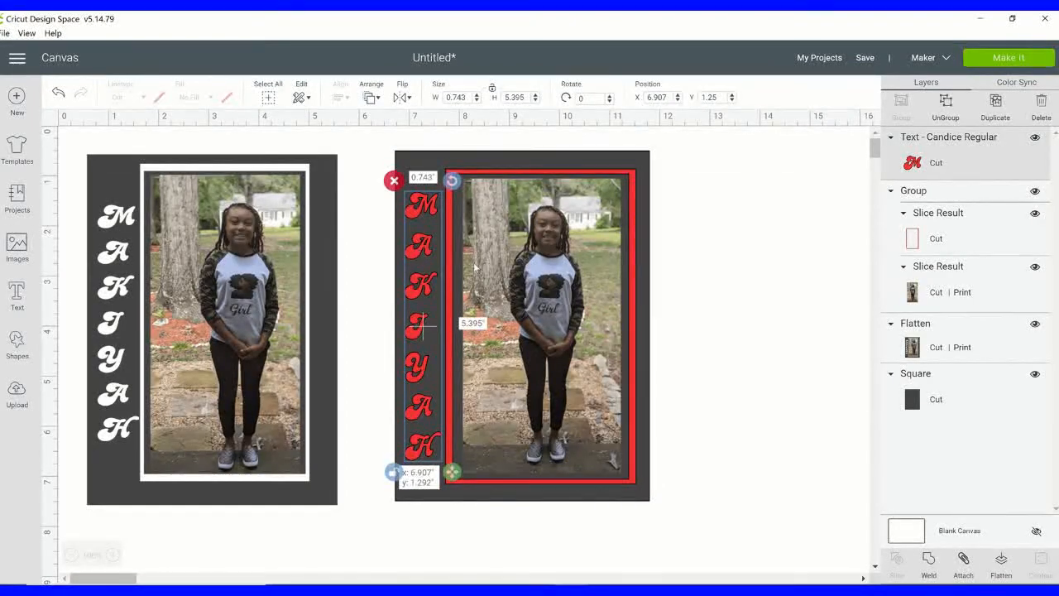
{"action": "left_click", "coordinate": [676, 285]}
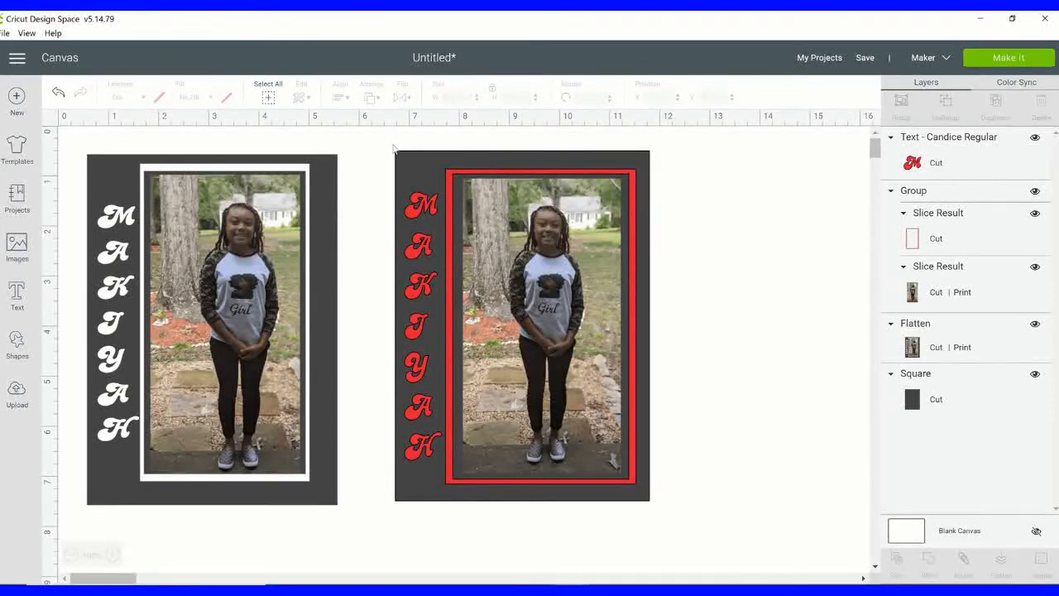
Step: Group the name, framed photo and dark backing of the new design and flatten them into one printable image
{"action": "left_click_drag", "start_coordinate": [378, 135], "coordinate": [724, 534]}
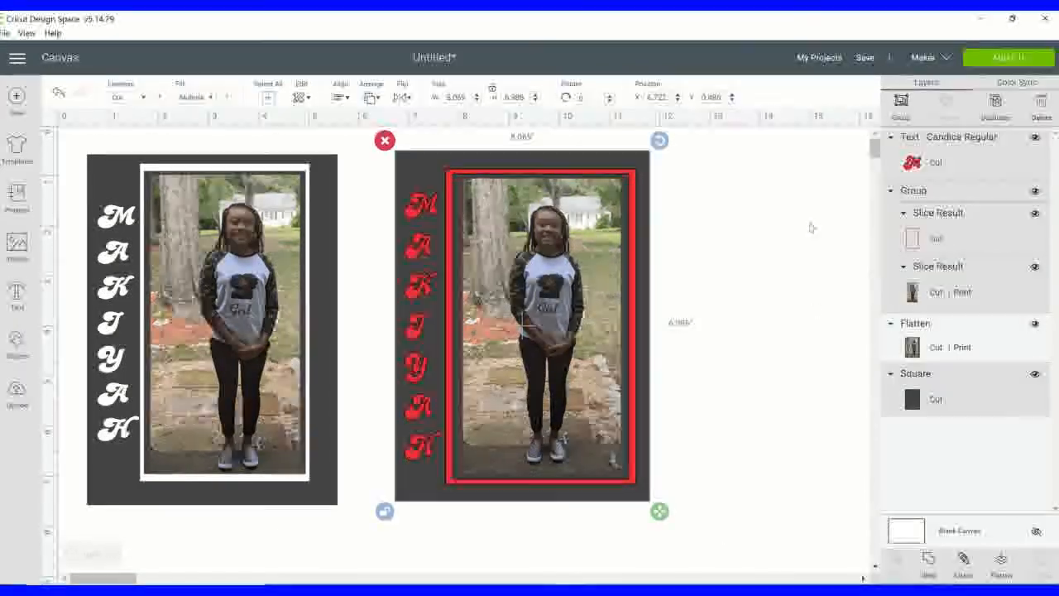
{"action": "left_click", "coordinate": [905, 112]}
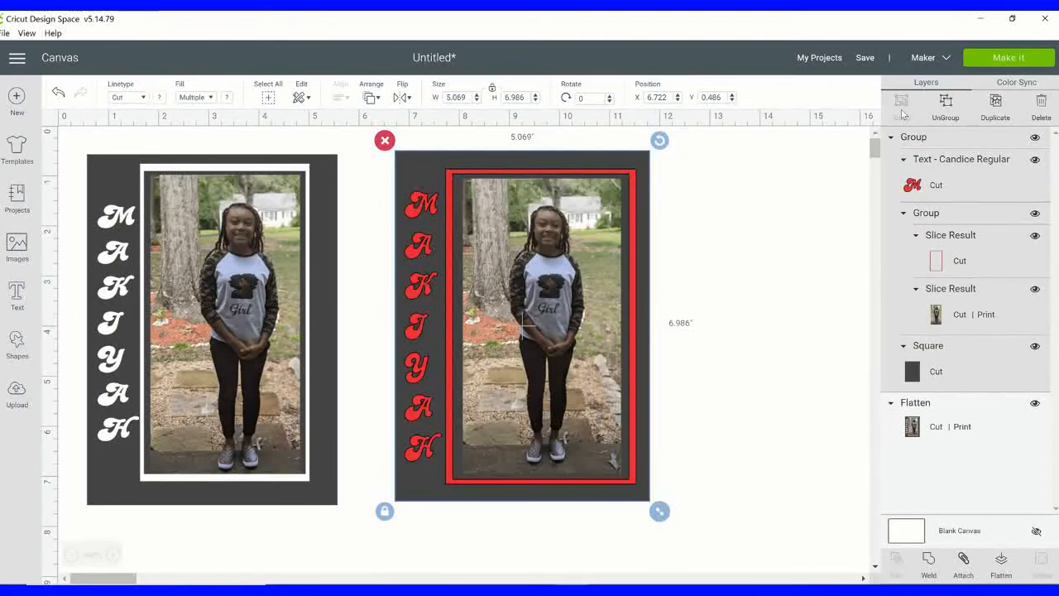
{"action": "left_click", "coordinate": [1002, 563]}
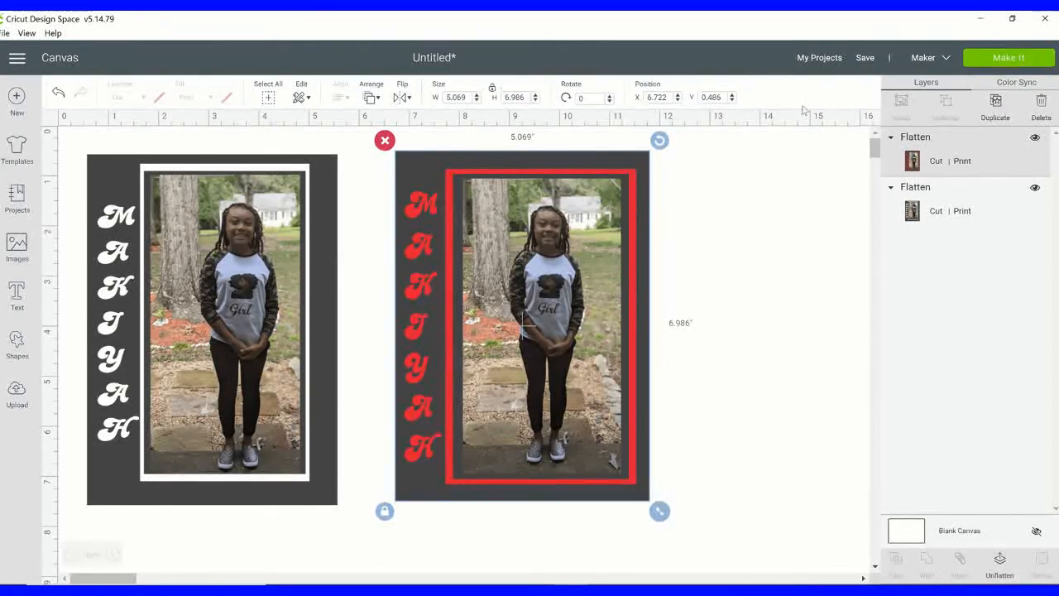
Step: Unlock the proportions of the red-framed flattened design and set its size to 5 in wide by 7 in high
{"action": "left_click", "coordinate": [492, 87]}
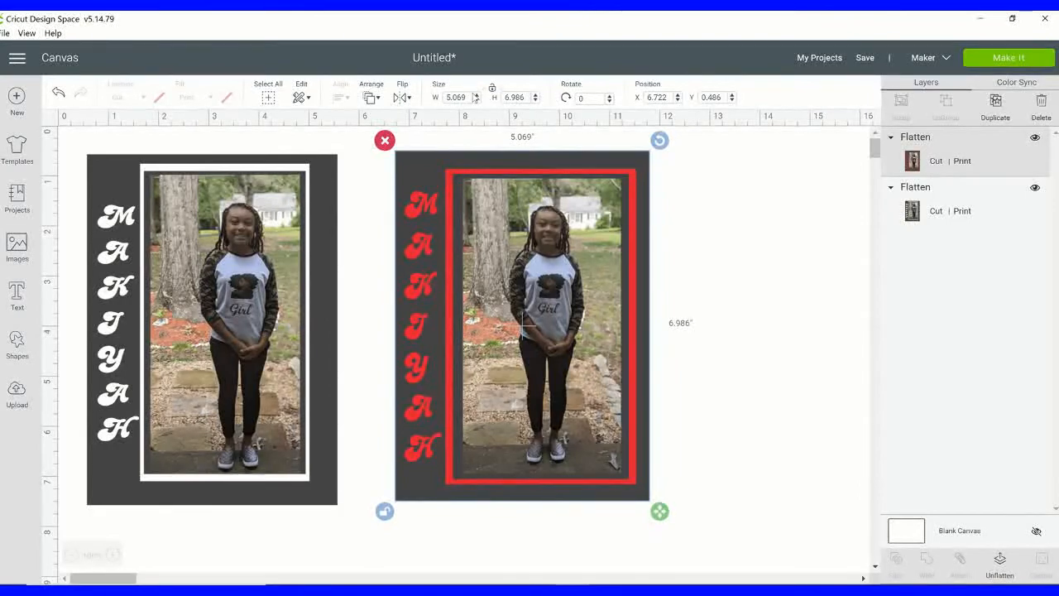
{"action": "double_click", "coordinate": [469, 97]}
{"action": "type", "text": "5"}
{"action": "key", "text": "Tab"}
{"action": "type", "text": "7"}
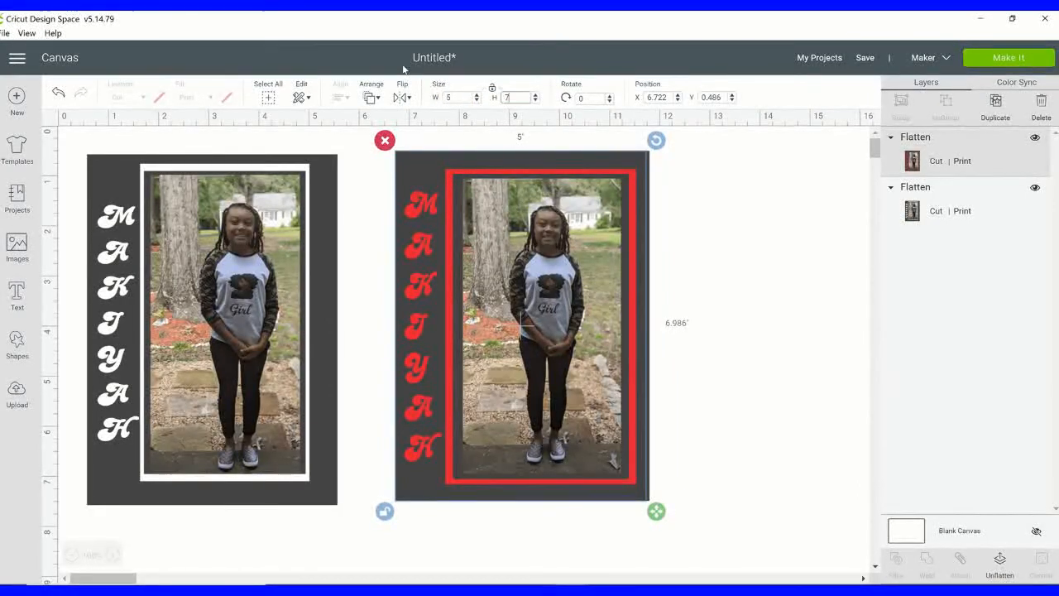
{"action": "key", "text": "Tab"}
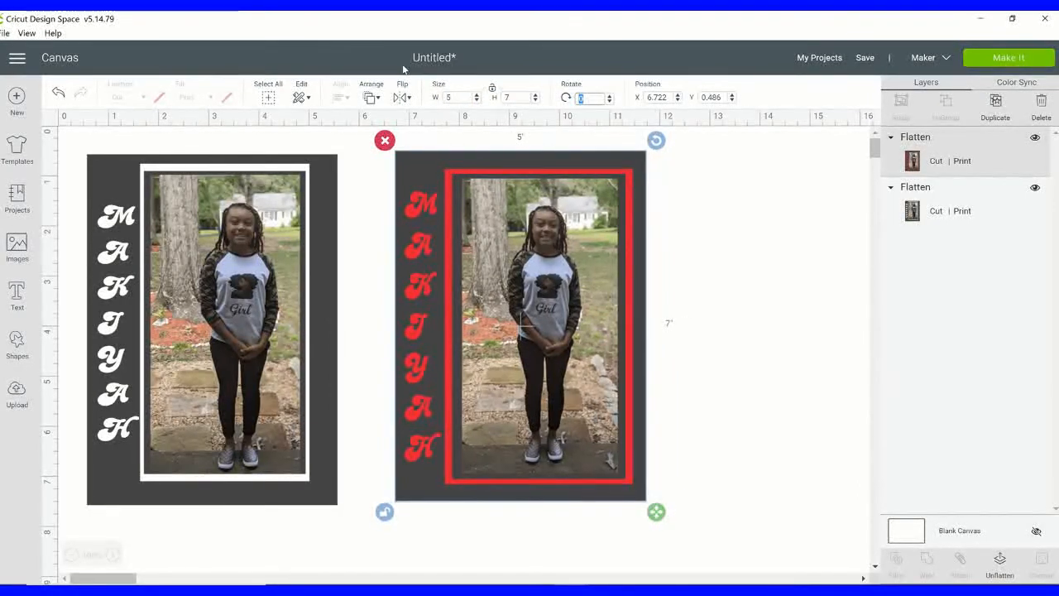
{"action": "left_click", "coordinate": [744, 315]}
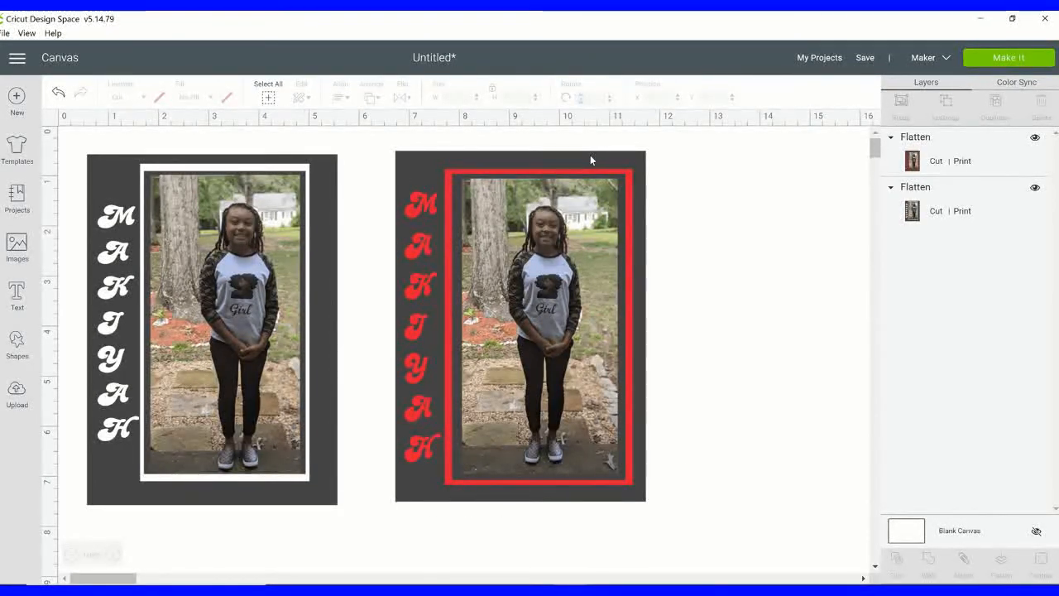
Step: Hide the red-framed flattened design so that only the white-framed one goes to the mat
{"action": "left_click", "coordinate": [584, 247]}
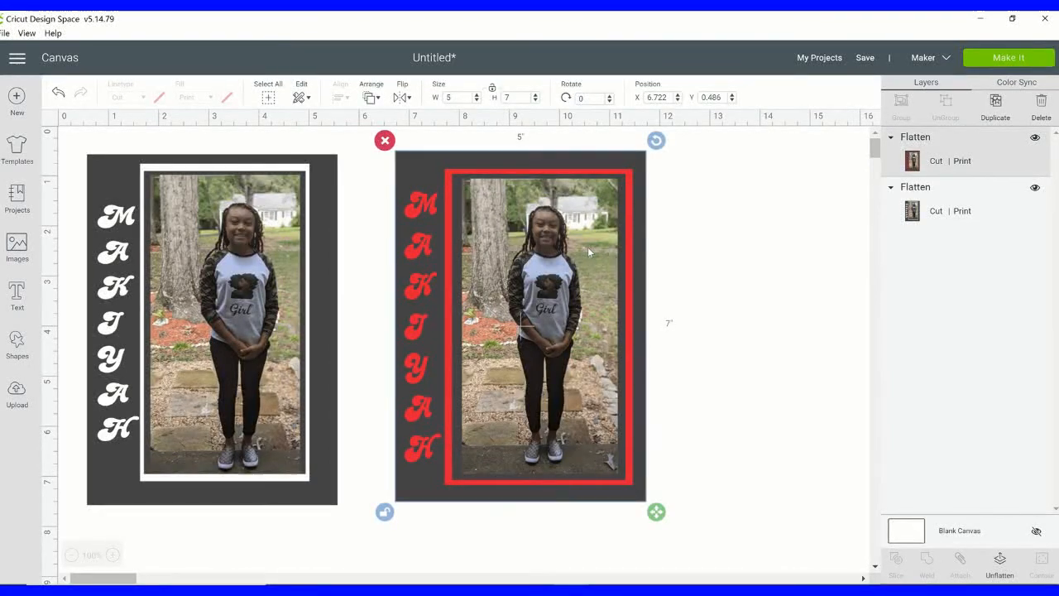
{"action": "left_click", "coordinate": [1036, 139]}
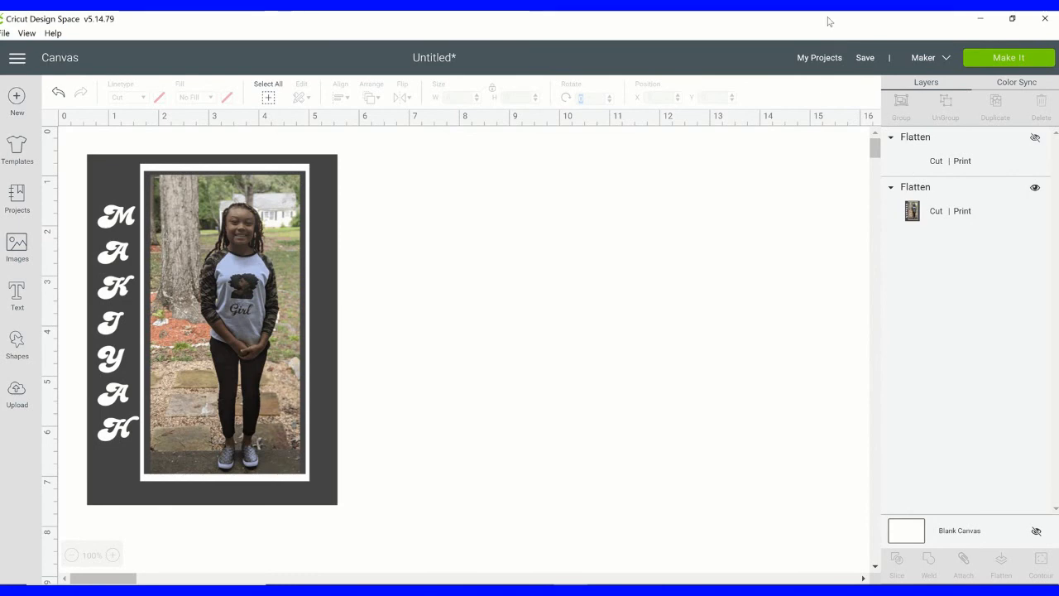
{"action": "mouse_move", "coordinate": [918, 21]}
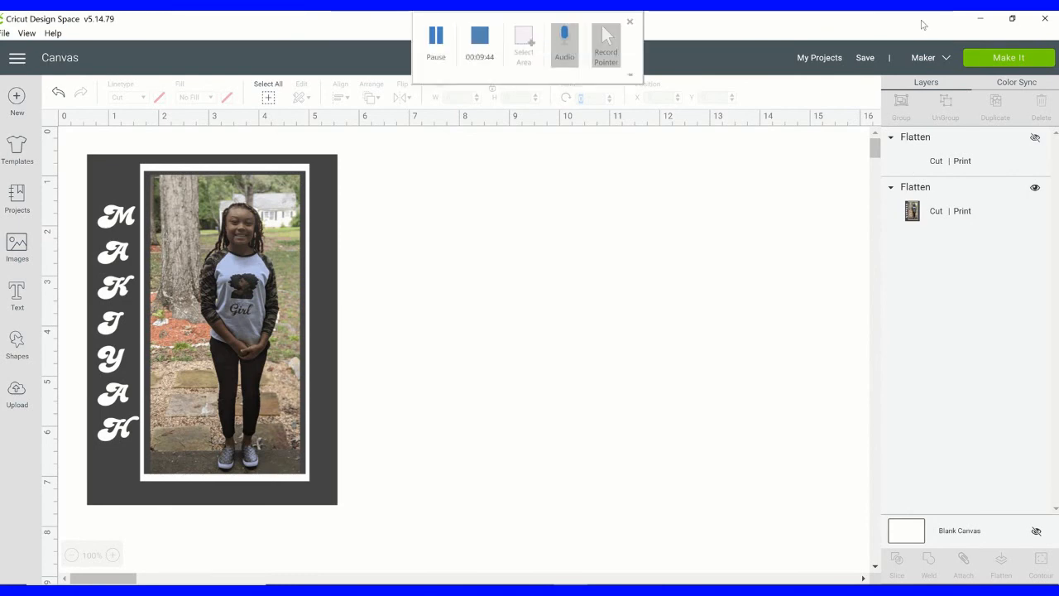
Step: Prepare the white-framed design on the Letter-size mat, turn on Mirror and continue to the make stage
{"action": "left_click", "coordinate": [1020, 60]}
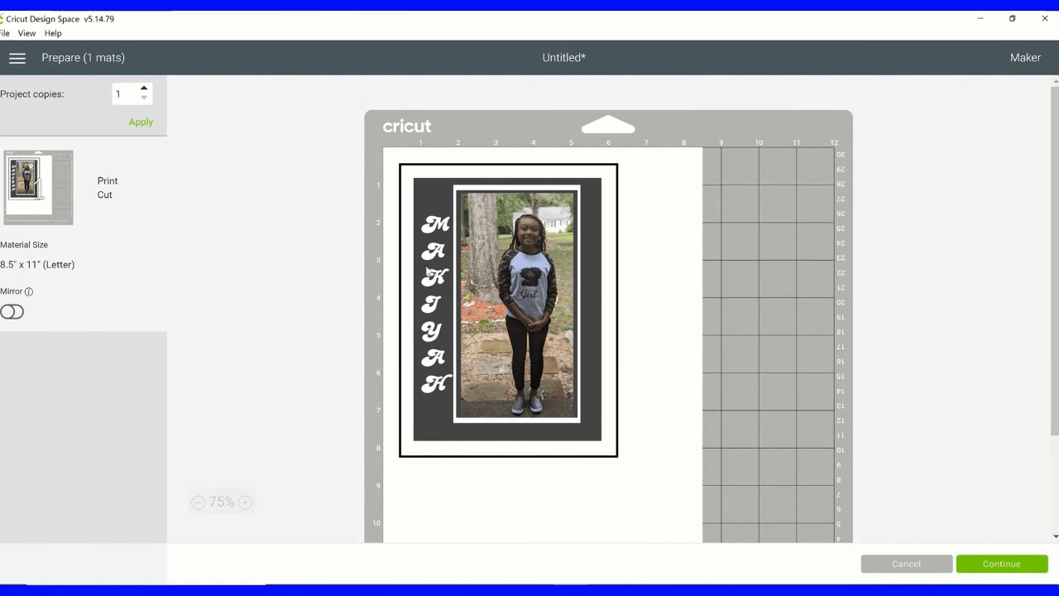
{"action": "left_click", "coordinate": [14, 311]}
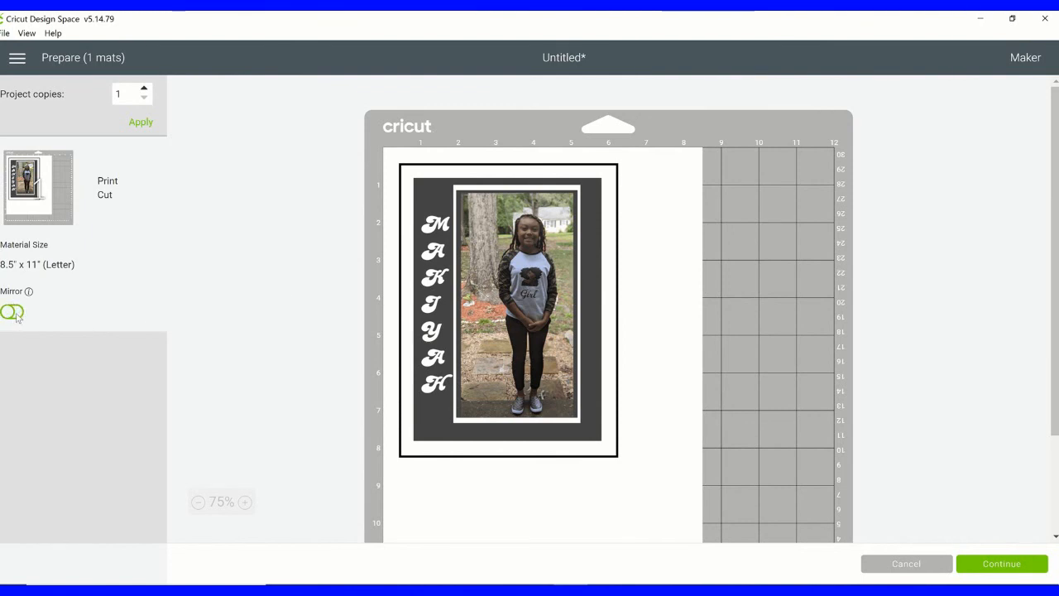
{"action": "left_click", "coordinate": [13, 312]}
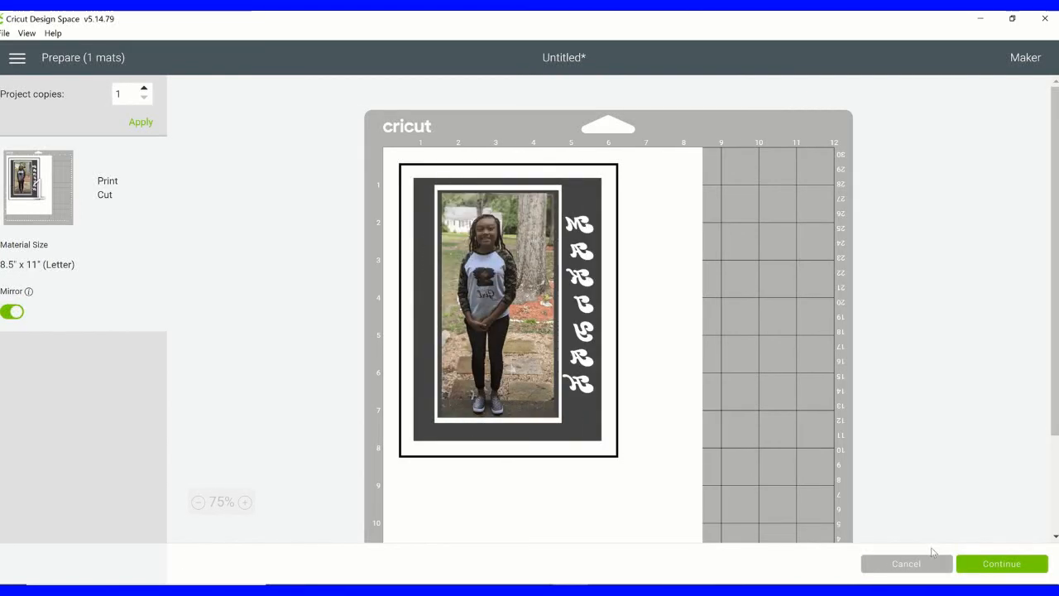
{"action": "left_click", "coordinate": [970, 569]}
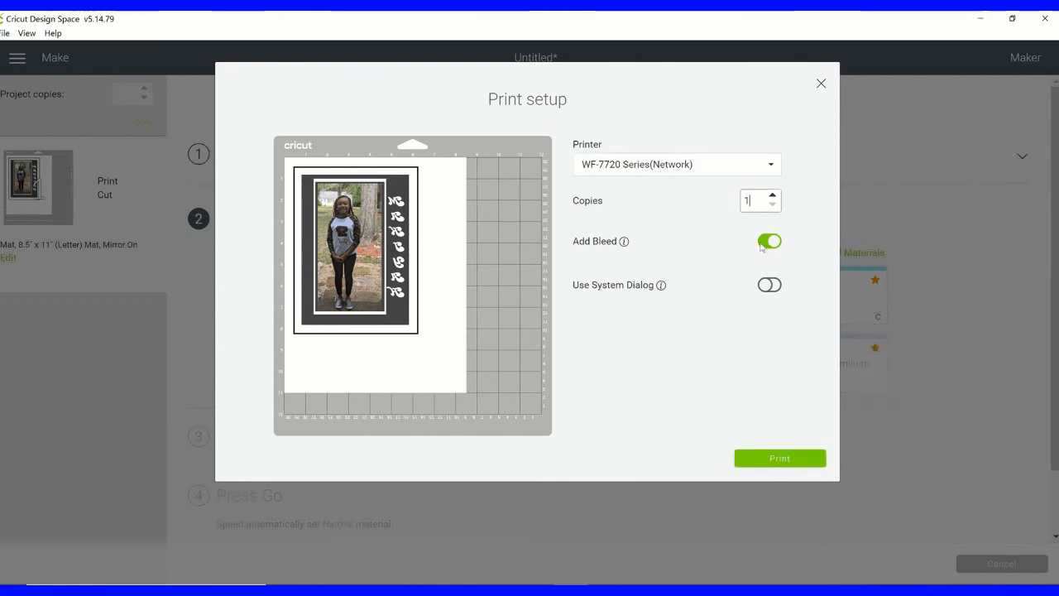
Step: Disable Add Bleed, enable Use System Dialog and open the system print dialog for the mirrored design
{"action": "left_click", "coordinate": [772, 285]}
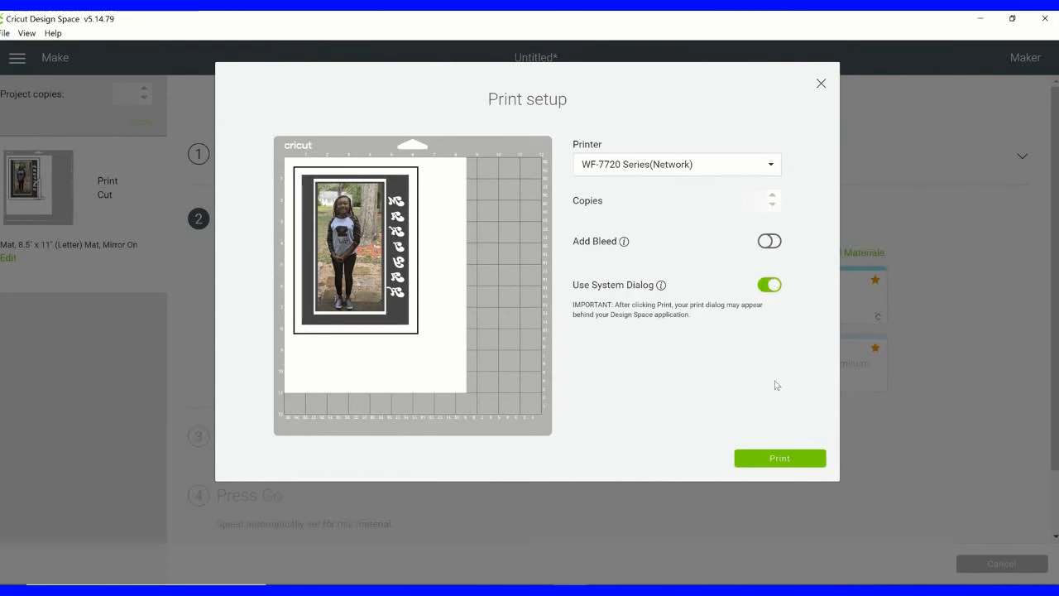
{"action": "left_click", "coordinate": [781, 460]}
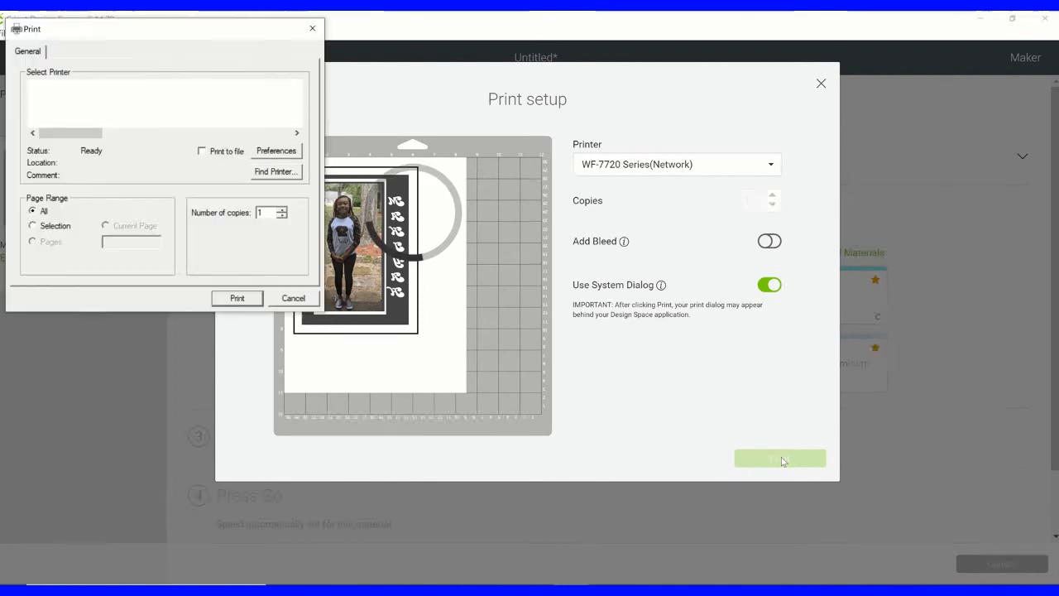
Step: Set the printer's paper type to High Quality Plain Paper in its preferences and dismiss the system print dialog
{"action": "left_click", "coordinate": [285, 154]}
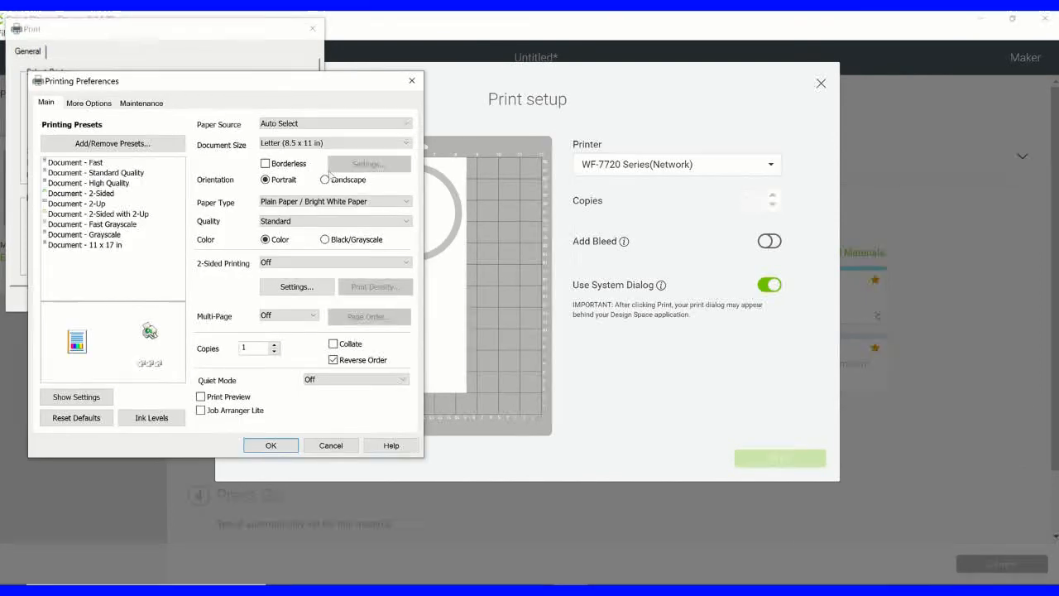
{"action": "left_click", "coordinate": [319, 201]}
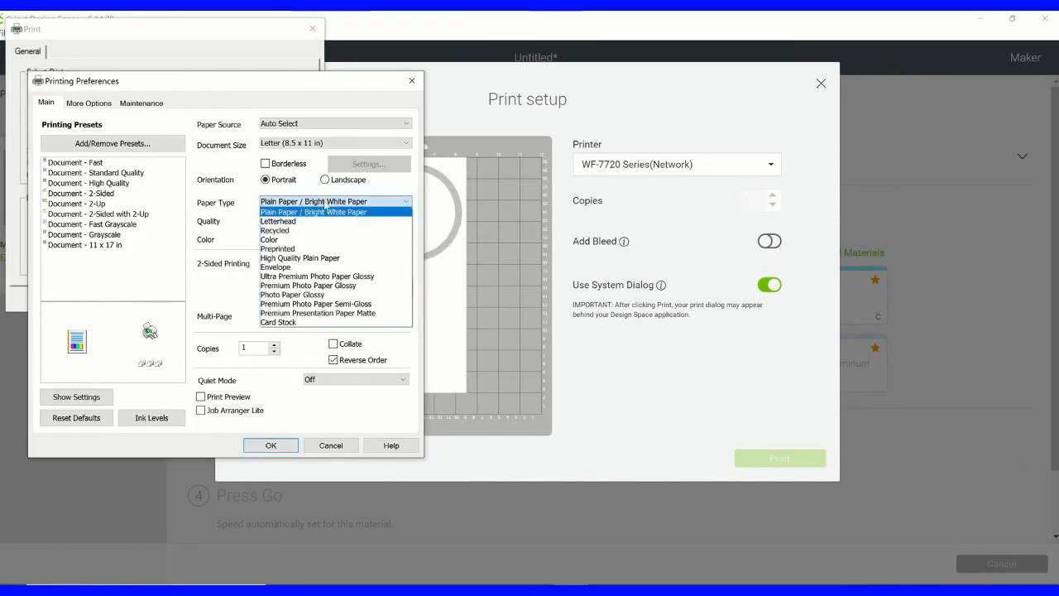
{"action": "left_click", "coordinate": [322, 259]}
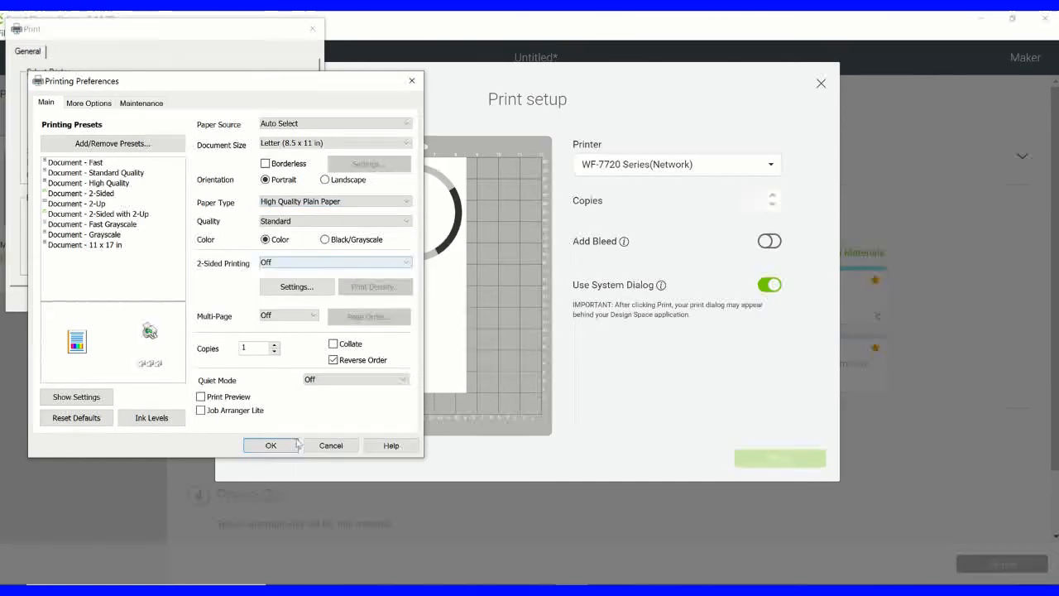
{"action": "left_click", "coordinate": [275, 444]}
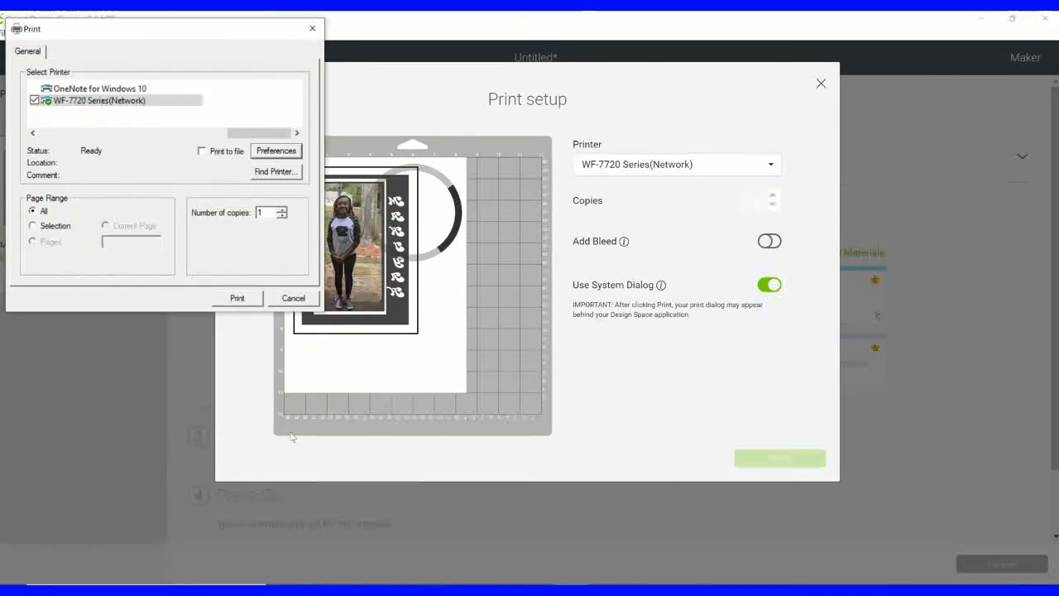
{"action": "left_click", "coordinate": [281, 299]}
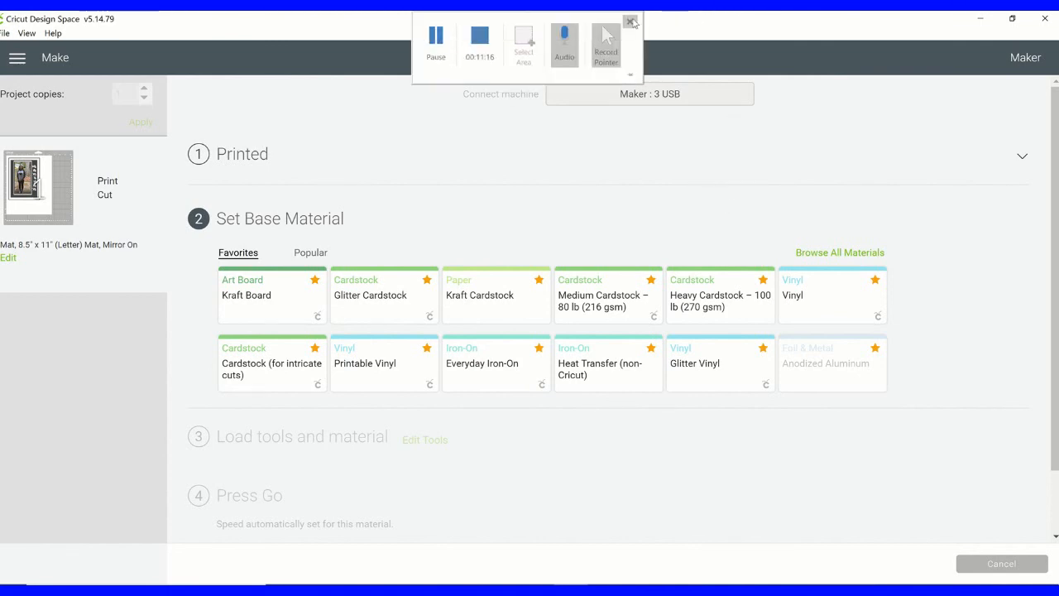
{"action": "left_click", "coordinate": [632, 23]}
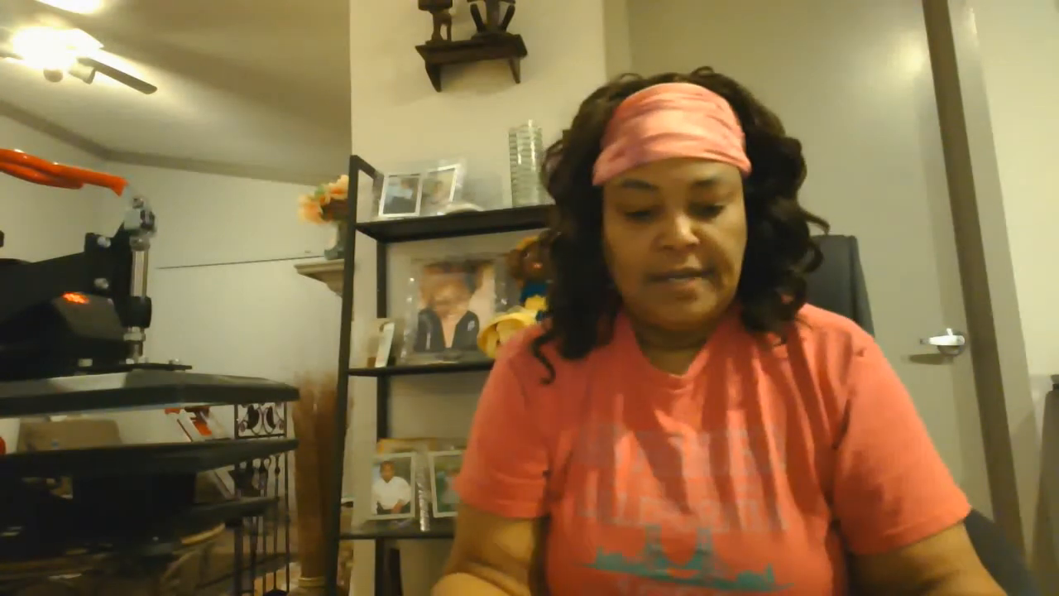